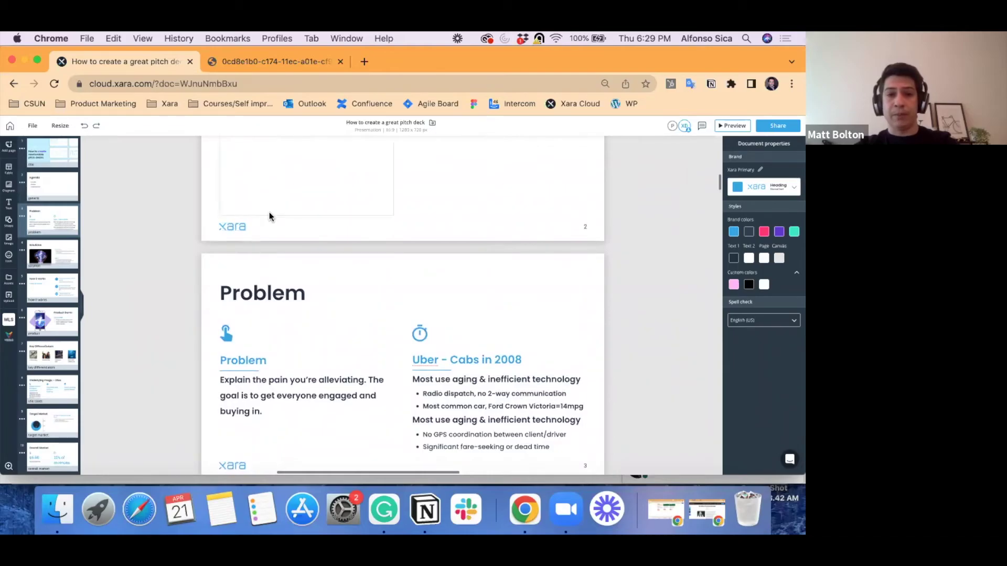
- Lock the repeating Xara logo on the Agenda slide with the Lock all setting
{"action": "left_click", "coordinate": [239, 228]}
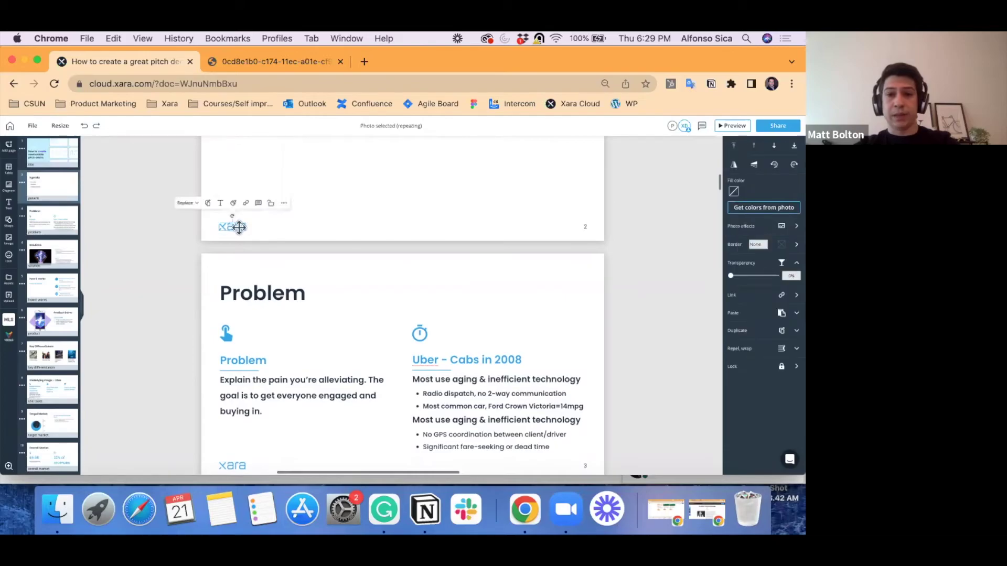
{"action": "left_click", "coordinate": [270, 206]}
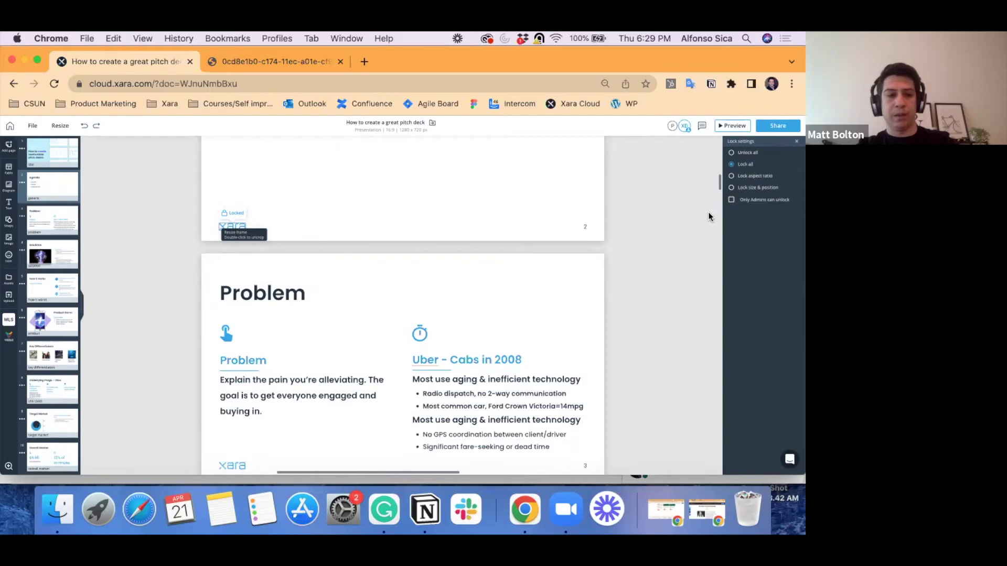
- Review the title, Agenda and Problem slides of the pitch deck, checking their layout and branding
{"action": "scroll", "coordinate": [708, 217], "scroll_direction": "up", "scroll_amount": 5}
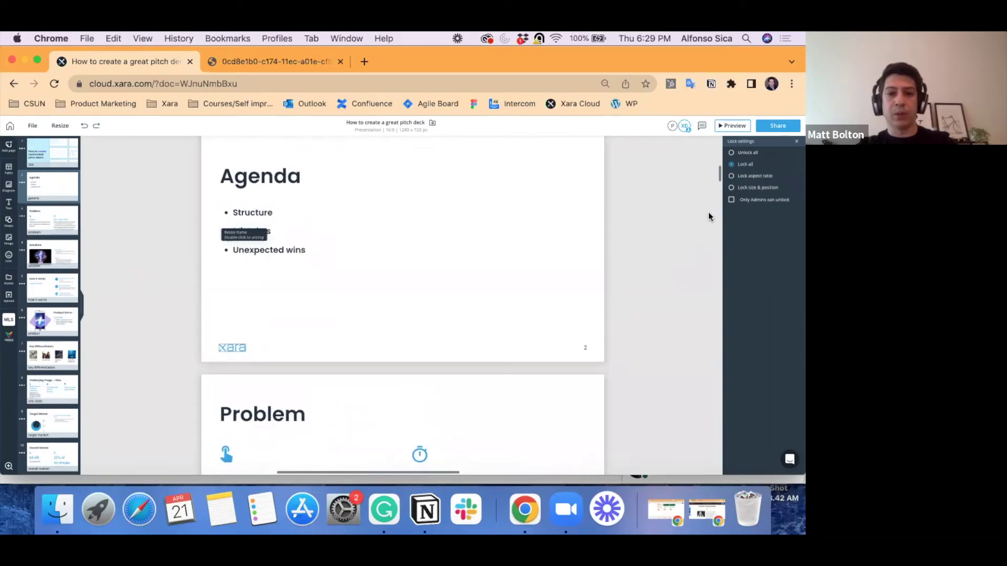
{"action": "scroll", "coordinate": [707, 217], "scroll_direction": "up", "scroll_amount": 8}
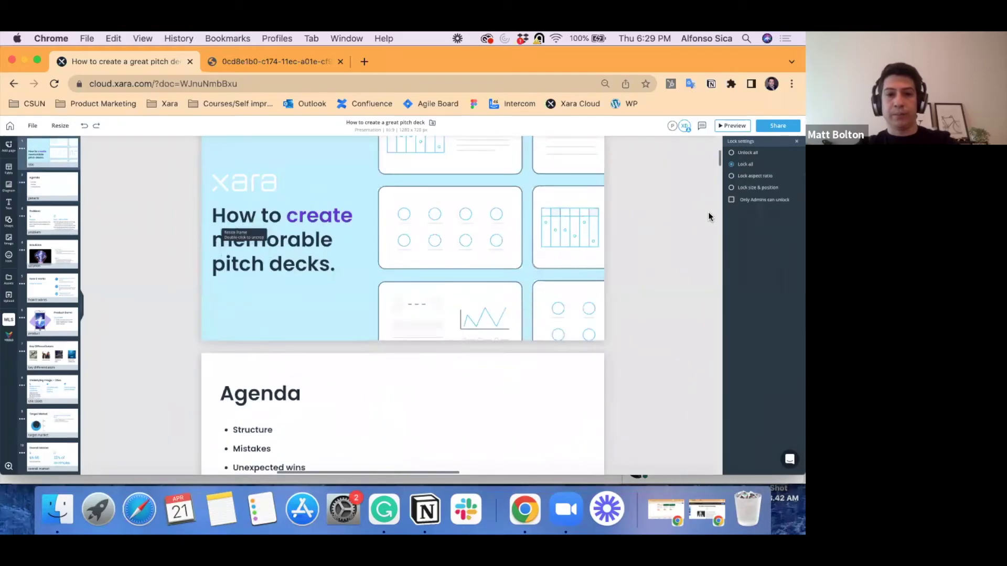
{"action": "scroll", "coordinate": [708, 216], "scroll_direction": "down", "scroll_amount": 6}
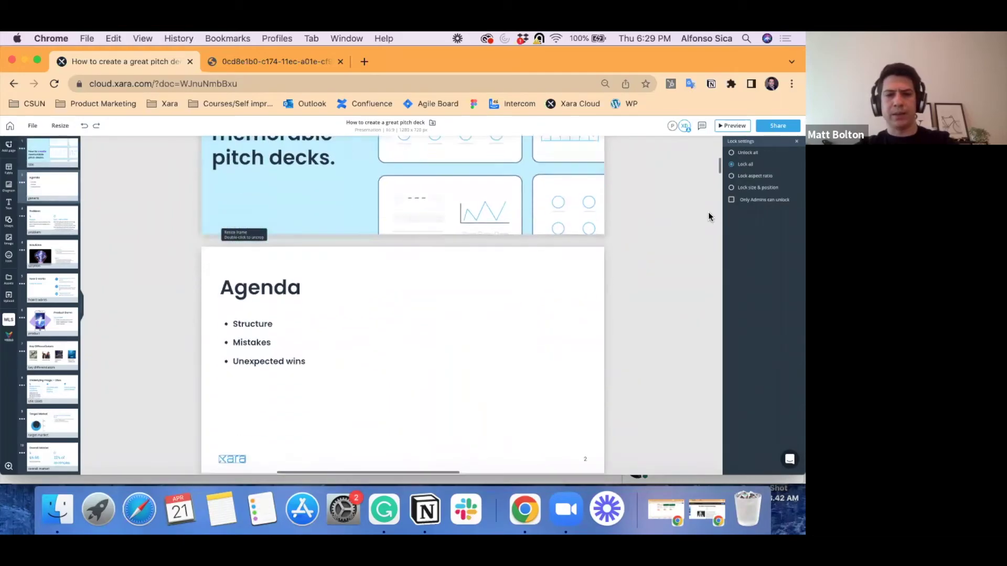
{"action": "scroll", "coordinate": [708, 217], "scroll_direction": "down", "scroll_amount": 2}
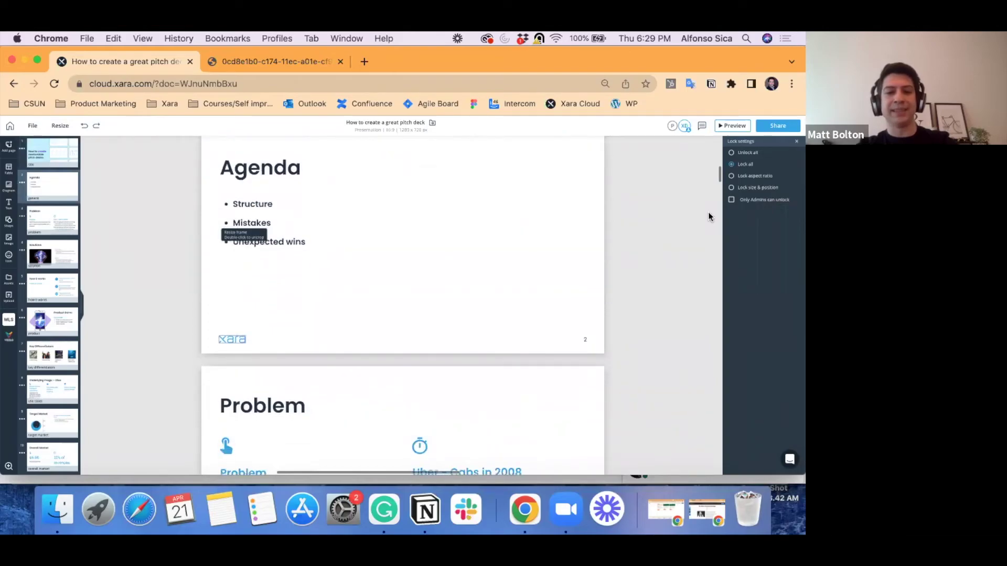
{"action": "scroll", "coordinate": [708, 217], "scroll_direction": "down", "scroll_amount": 1}
{"action": "scroll", "coordinate": [708, 217], "scroll_direction": "up", "scroll_amount": 3}
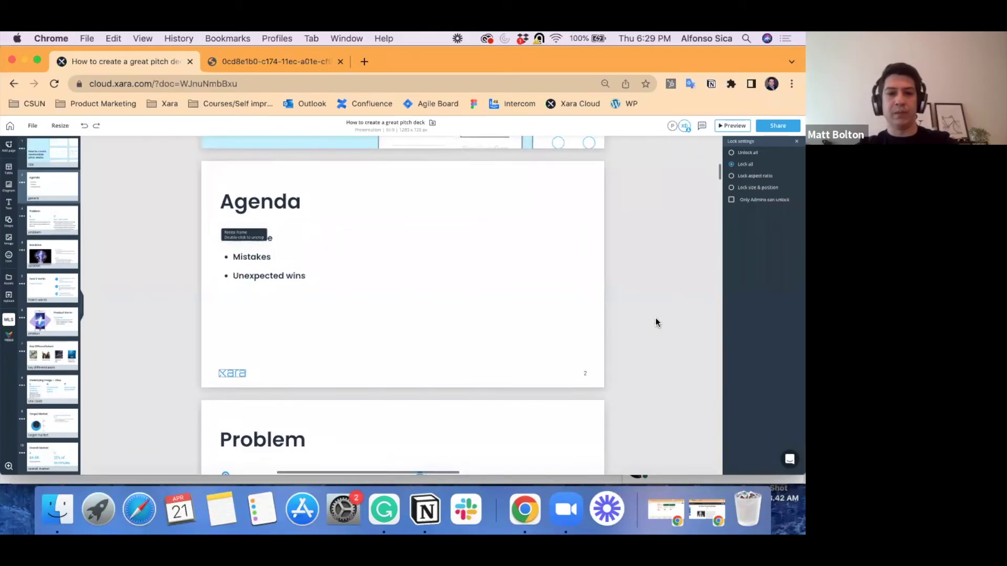
{"action": "scroll", "coordinate": [656, 321], "scroll_direction": "down", "scroll_amount": 5}
{"action": "scroll", "coordinate": [656, 322], "scroll_direction": "down", "scroll_amount": 2}
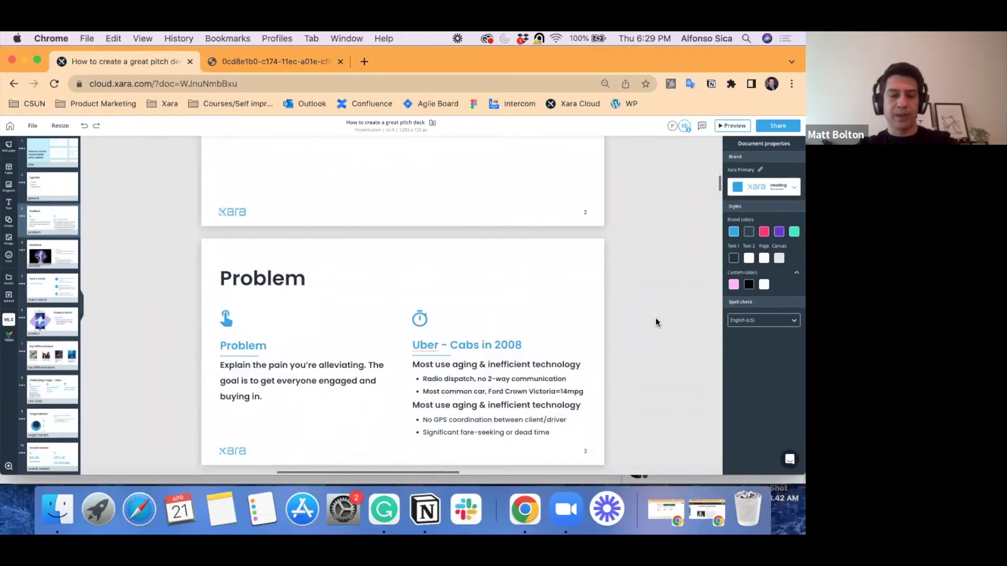
{"action": "scroll", "coordinate": [657, 321], "scroll_direction": "up", "scroll_amount": 10}
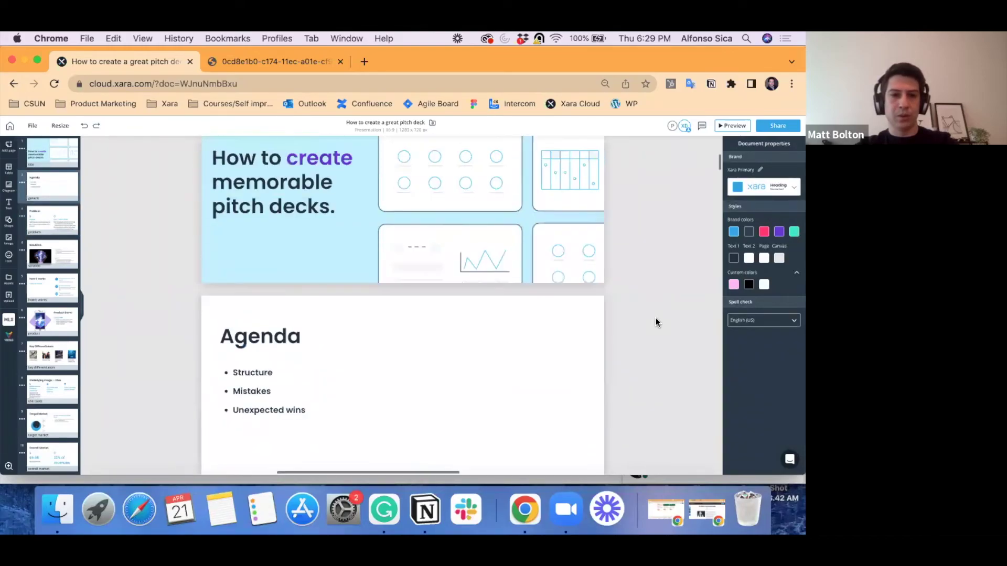
{"action": "scroll", "coordinate": [656, 322], "scroll_direction": "down", "scroll_amount": 1}
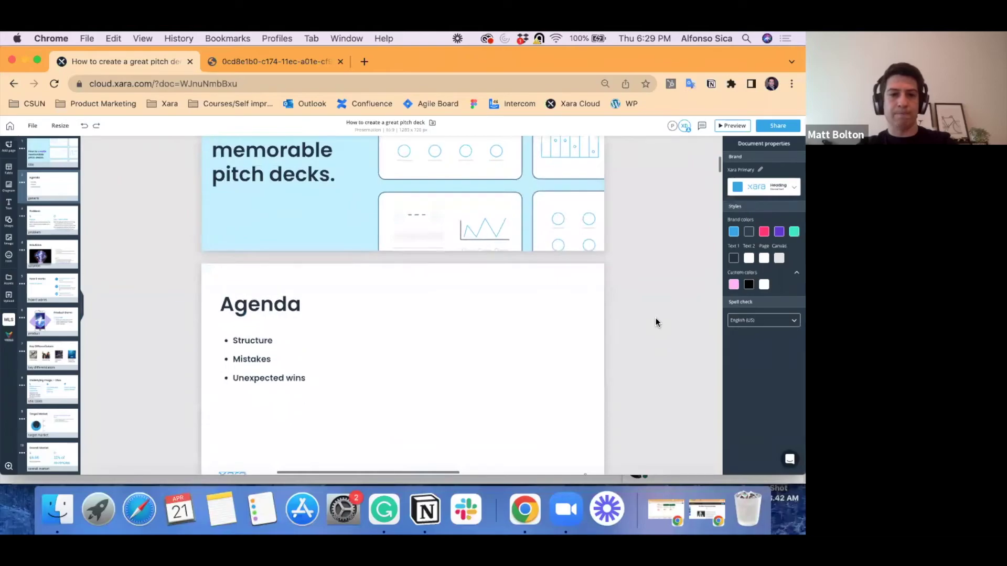
{"action": "scroll", "coordinate": [656, 322], "scroll_direction": "up", "scroll_amount": 5}
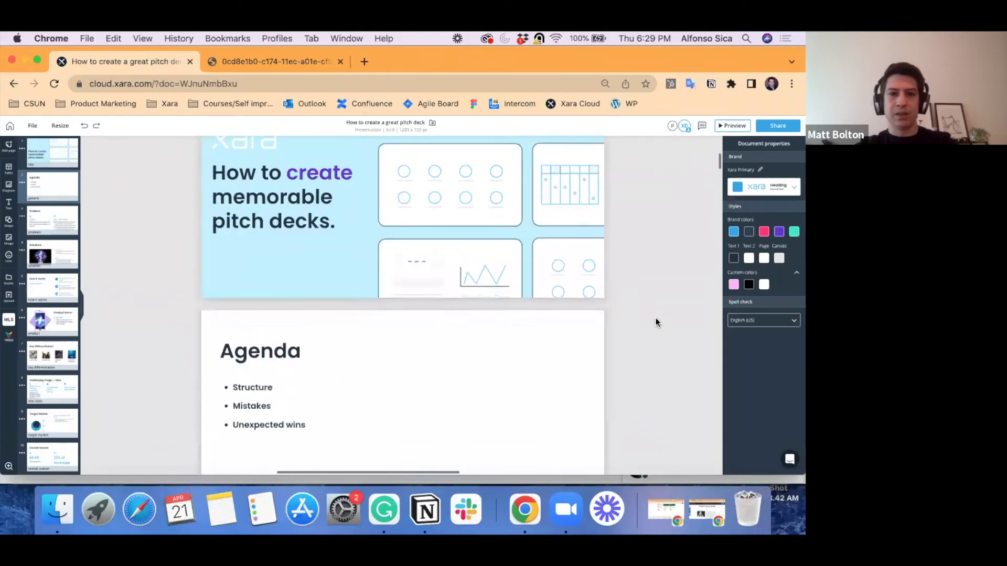
{"action": "scroll", "coordinate": [655, 322], "scroll_direction": "up", "scroll_amount": 3}
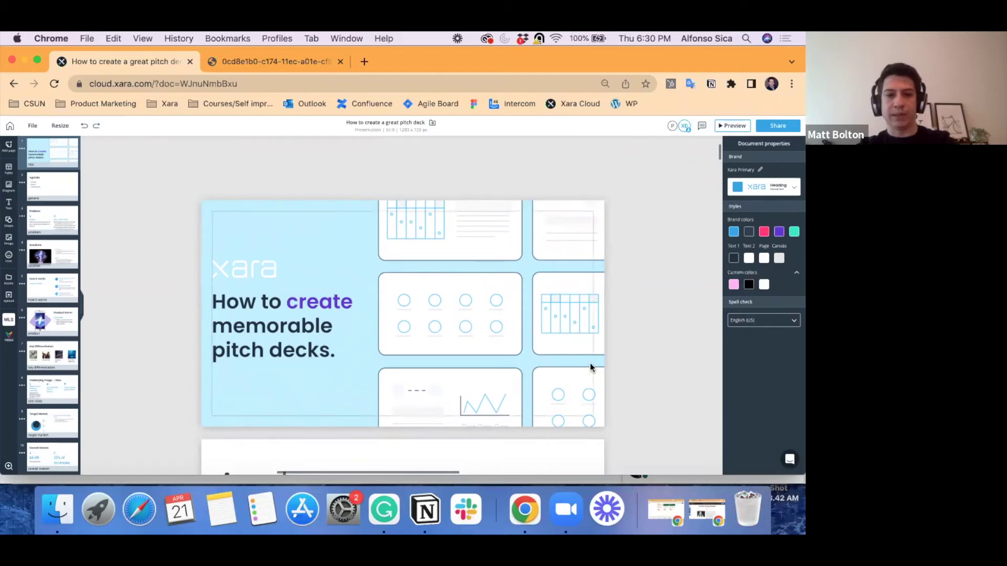
{"action": "scroll", "coordinate": [659, 379], "scroll_direction": "down", "scroll_amount": 1}
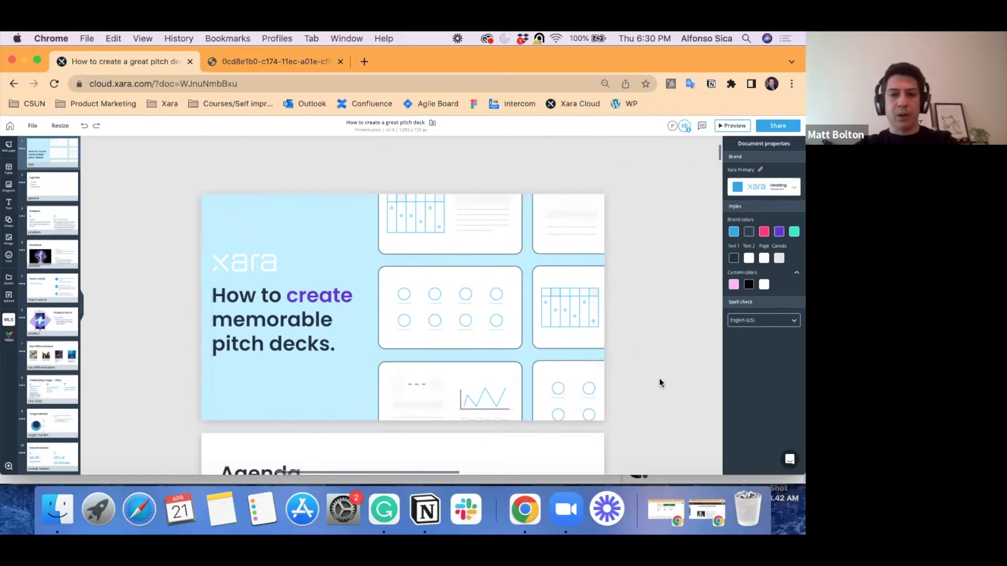
{"action": "scroll", "coordinate": [659, 378], "scroll_direction": "up", "scroll_amount": 2}
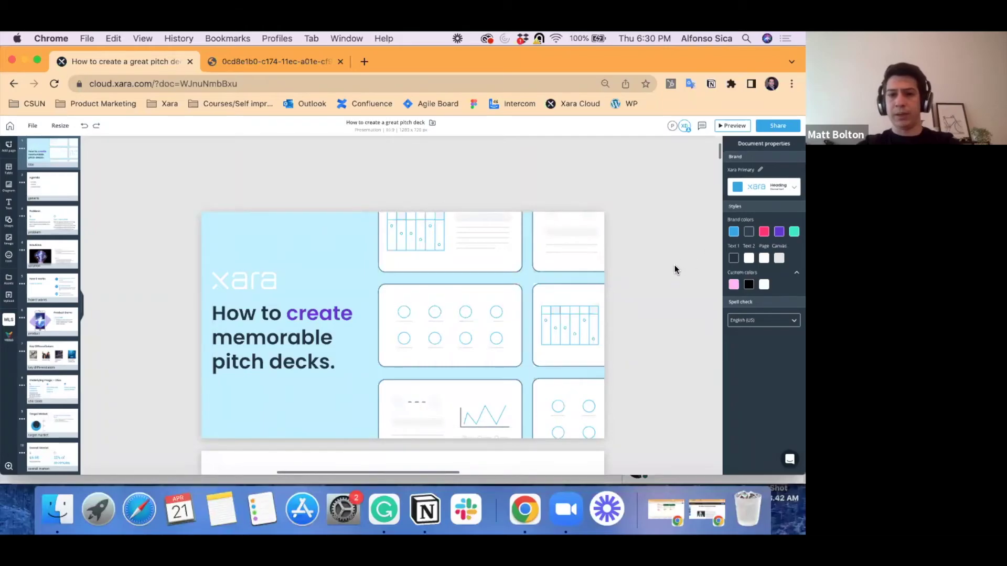
{"action": "scroll", "coordinate": [674, 269], "scroll_direction": "down", "scroll_amount": 5}
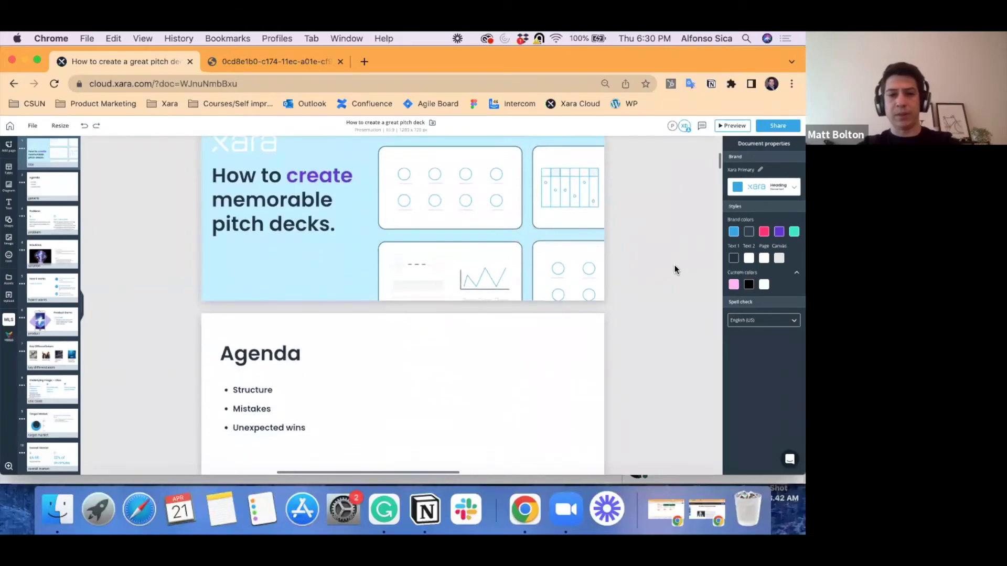
{"action": "scroll", "coordinate": [675, 269], "scroll_direction": "down", "scroll_amount": 3}
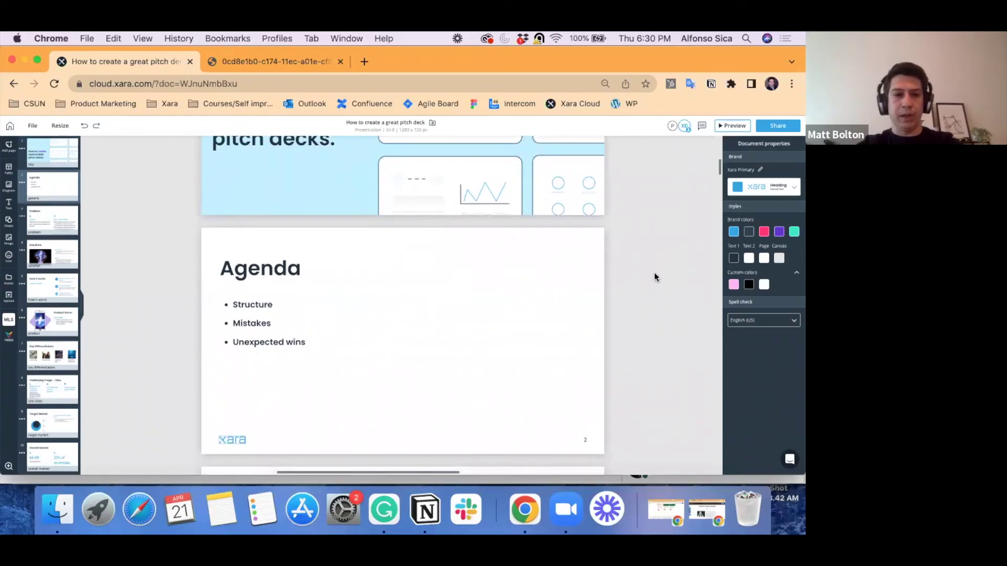
{"action": "scroll", "coordinate": [654, 273], "scroll_direction": "down", "scroll_amount": 1}
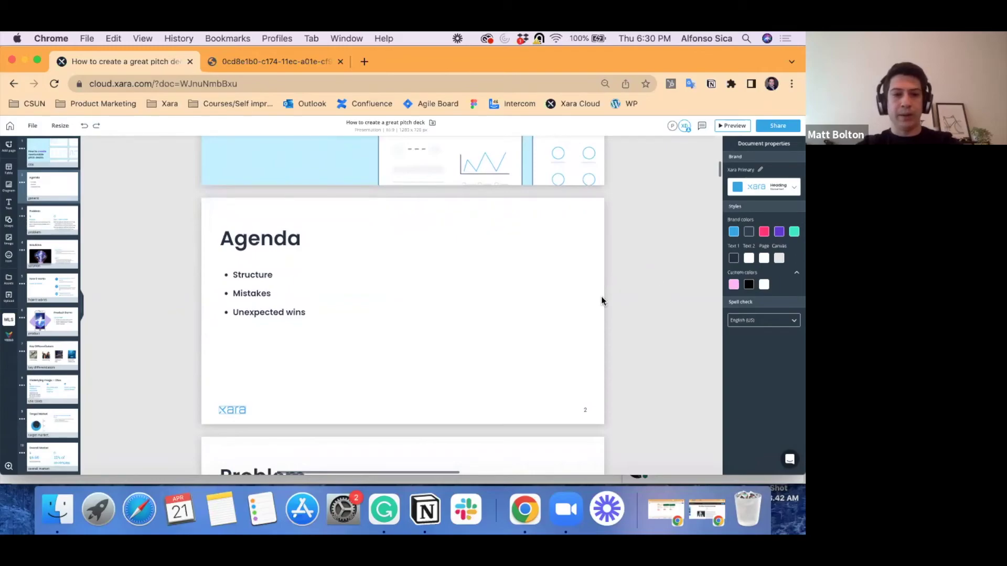
{"action": "scroll", "coordinate": [608, 376], "scroll_direction": "up", "scroll_amount": 6}
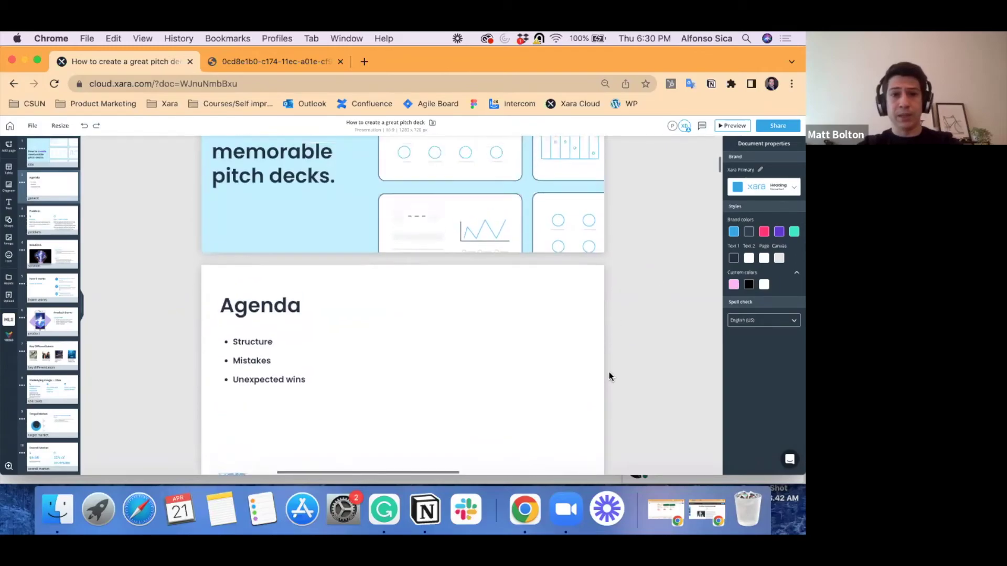
- Add the quadrant chart image on the Competition slide to the Team assets as a component
{"action": "scroll", "coordinate": [609, 374], "scroll_direction": "down", "scroll_amount": 13}
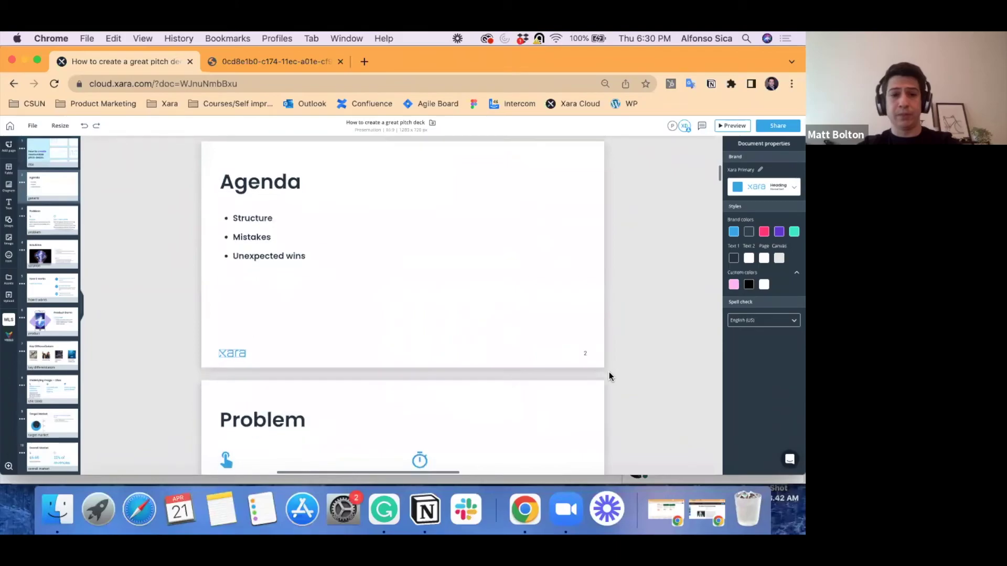
{"action": "scroll", "coordinate": [609, 376], "scroll_direction": "down", "scroll_amount": 2}
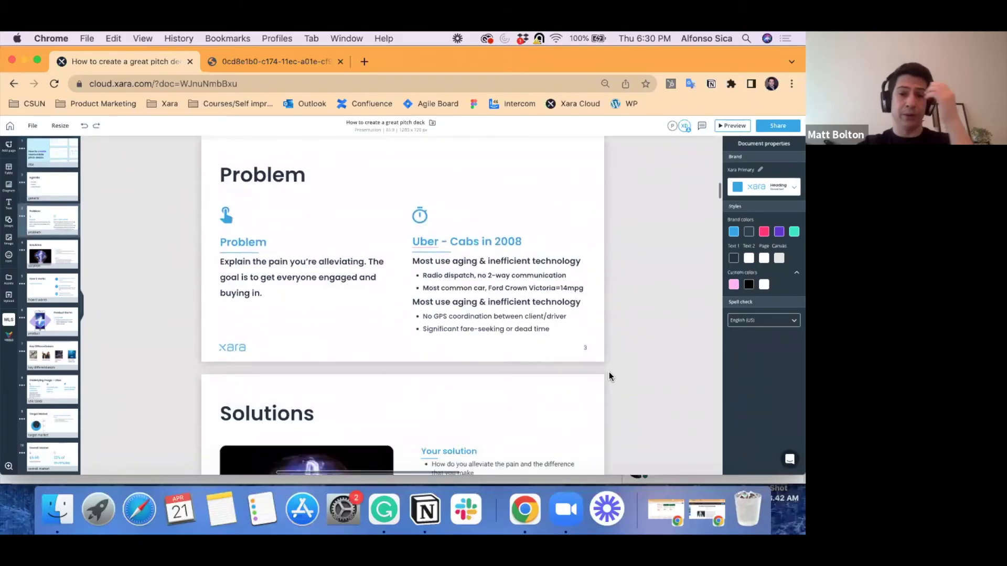
{"action": "scroll", "coordinate": [609, 374], "scroll_direction": "down", "scroll_amount": 15}
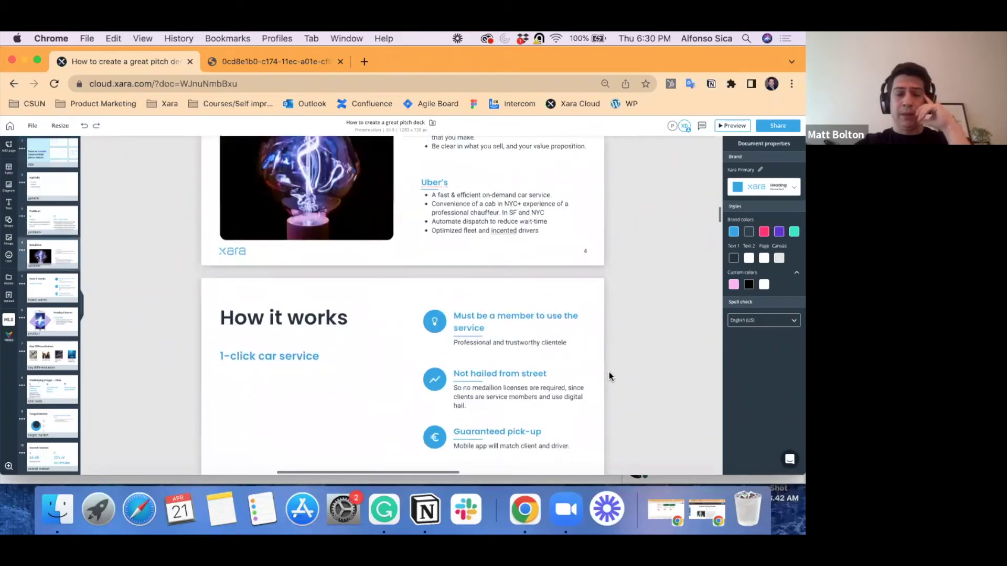
{"action": "scroll", "coordinate": [609, 376], "scroll_direction": "down", "scroll_amount": 6}
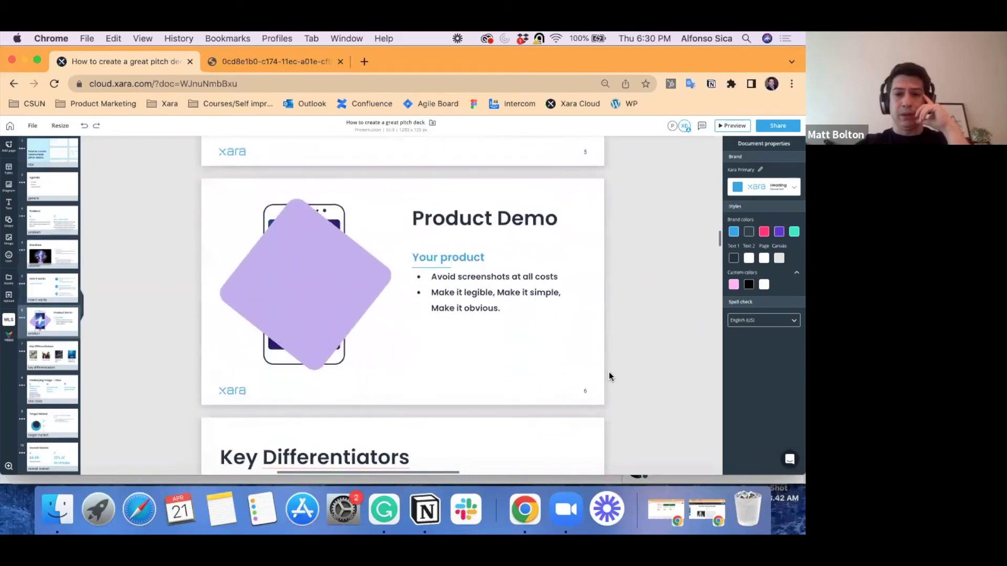
{"action": "scroll", "coordinate": [609, 376], "scroll_direction": "down", "scroll_amount": 10}
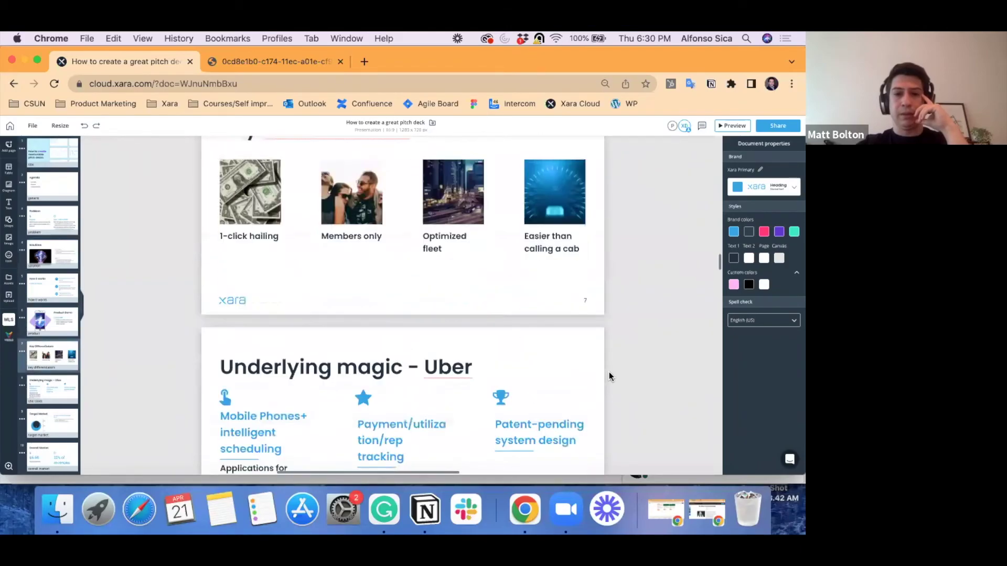
{"action": "scroll", "coordinate": [609, 375], "scroll_direction": "down", "scroll_amount": 16}
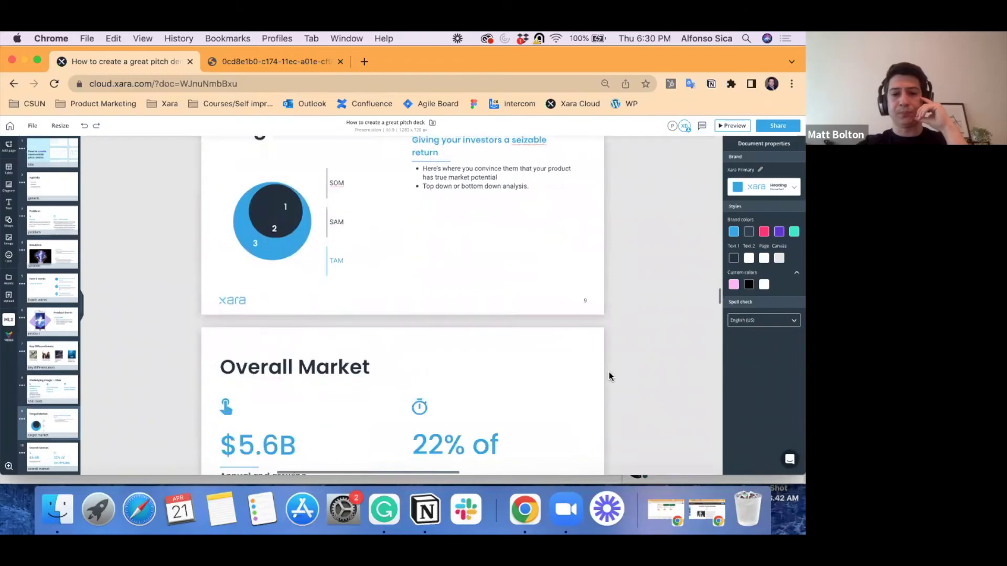
{"action": "scroll", "coordinate": [608, 373], "scroll_direction": "down", "scroll_amount": 16}
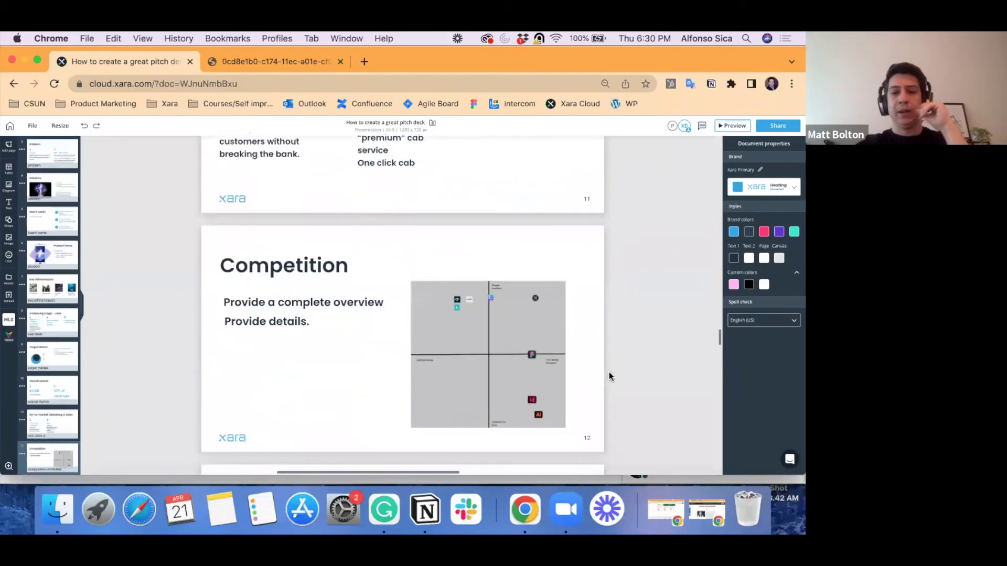
{"action": "left_click", "coordinate": [532, 321]}
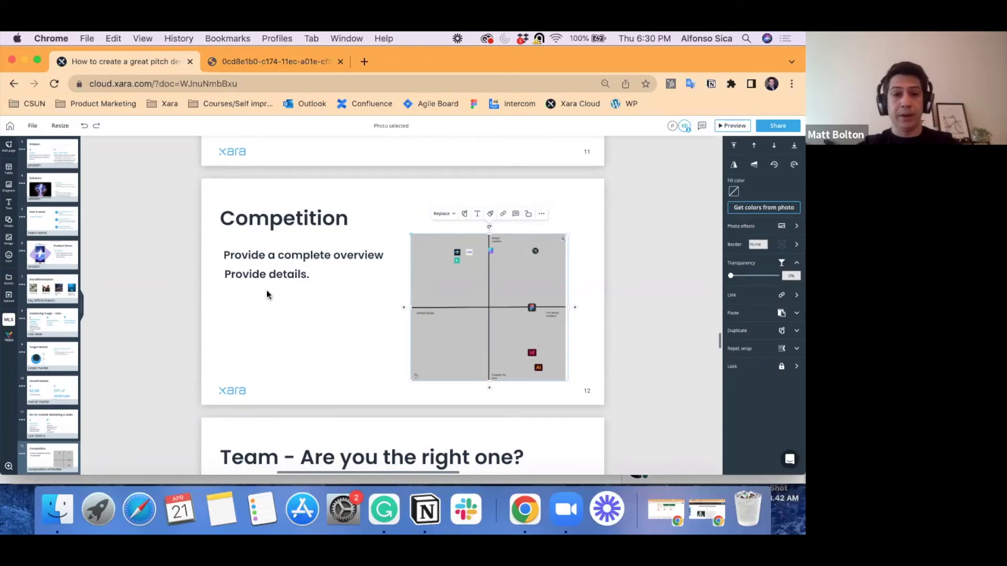
{"action": "left_click", "coordinate": [9, 280]}
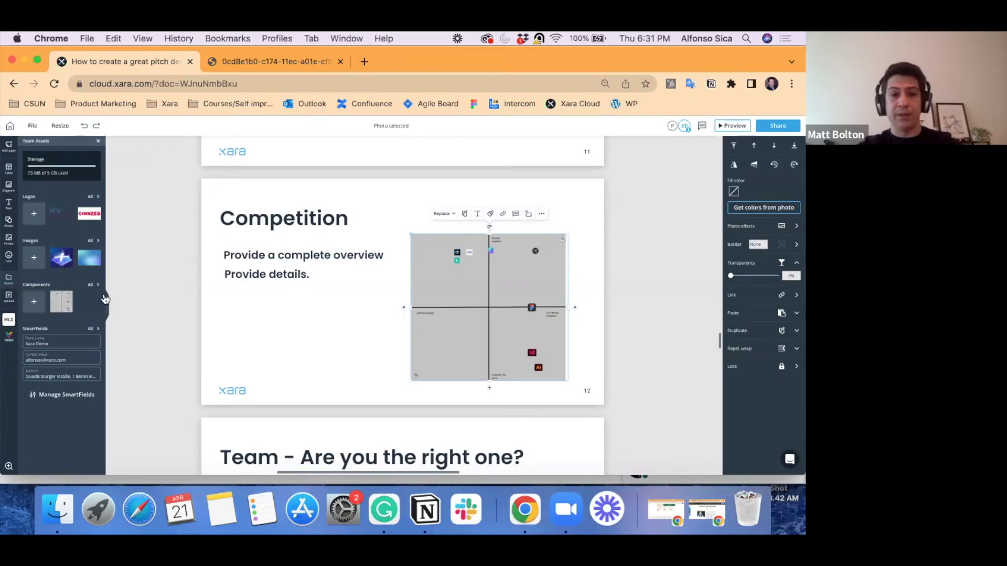
{"action": "left_click", "coordinate": [541, 213]}
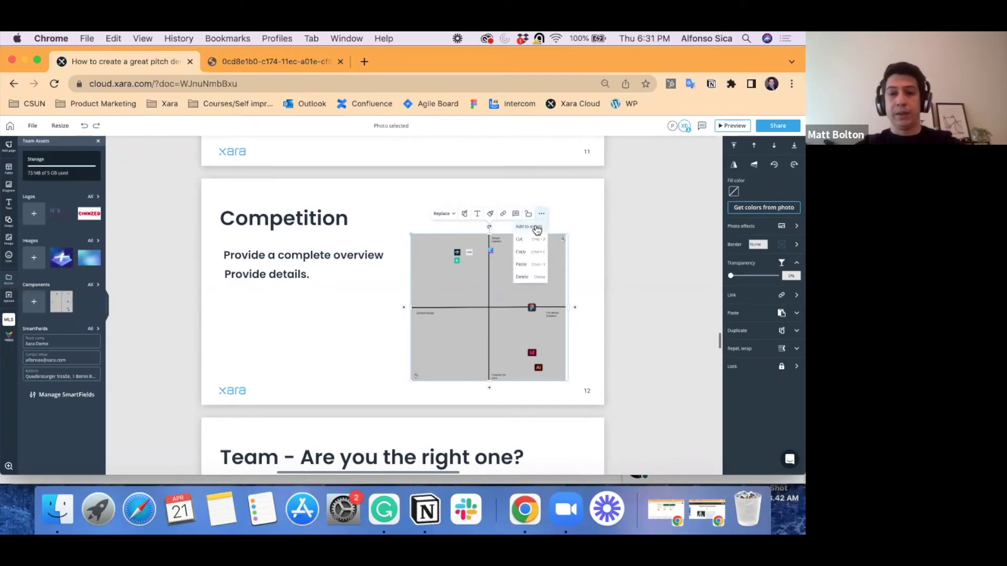
{"action": "left_click", "coordinate": [536, 229]}
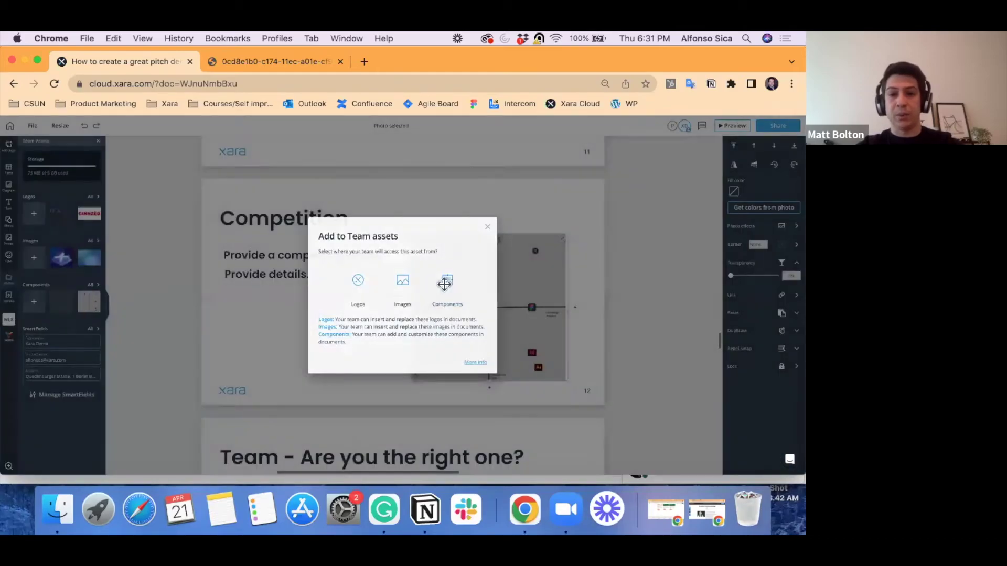
{"action": "left_click", "coordinate": [444, 284]}
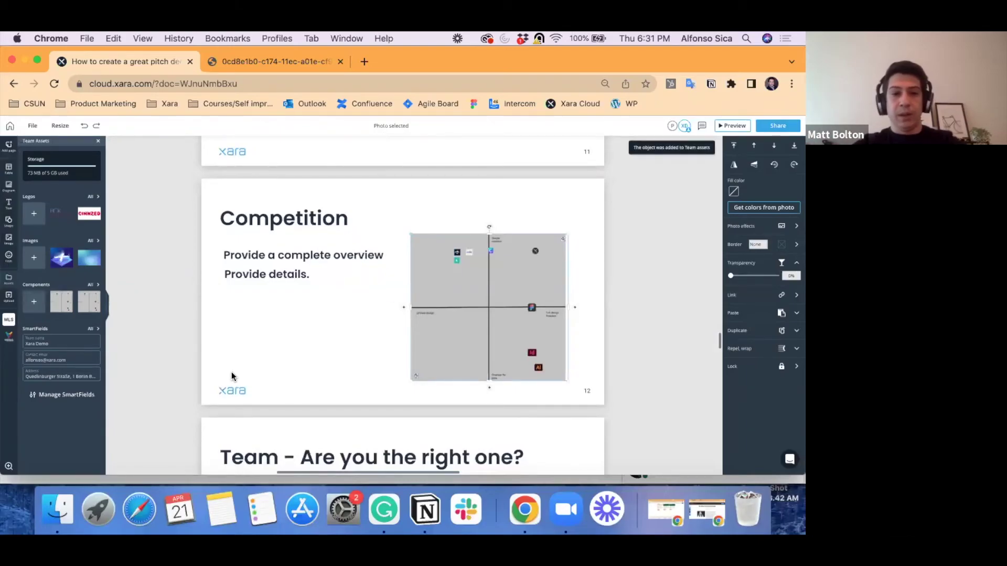
{"action": "scroll", "coordinate": [173, 371], "scroll_direction": "up", "scroll_amount": 5}
{"action": "scroll", "coordinate": [173, 371], "scroll_direction": "up", "scroll_amount": 12}
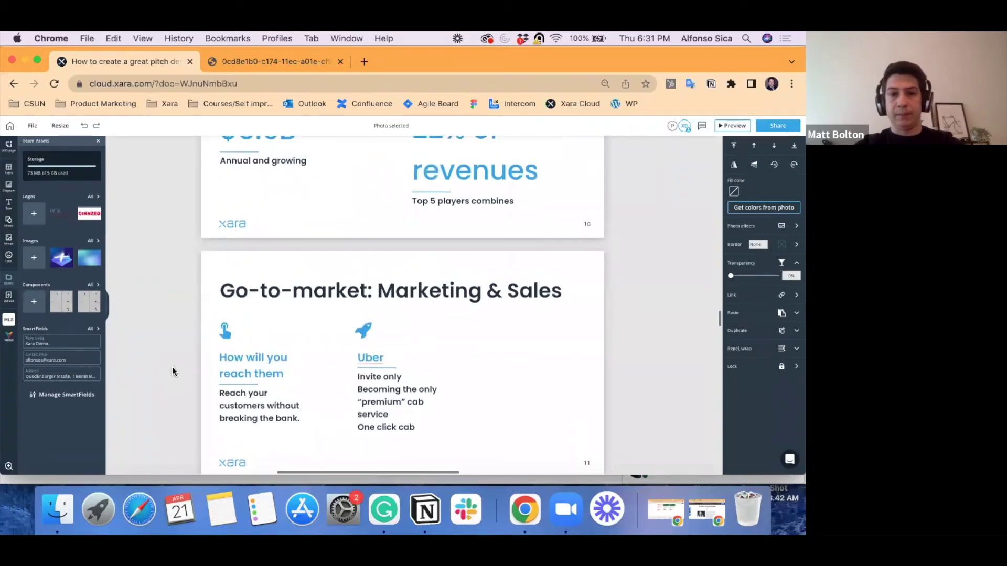
{"action": "scroll", "coordinate": [173, 371], "scroll_direction": "down", "scroll_amount": 5}
{"action": "scroll", "coordinate": [172, 371], "scroll_direction": "down", "scroll_amount": 1}
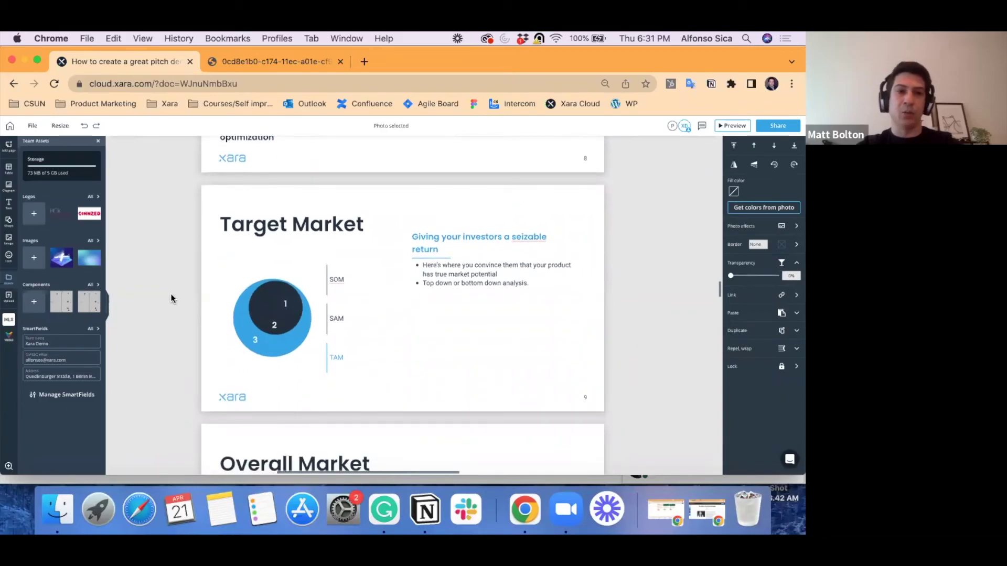
- Leave the pitch deck for the home page and show the Team templates
{"action": "left_click", "coordinate": [10, 127]}
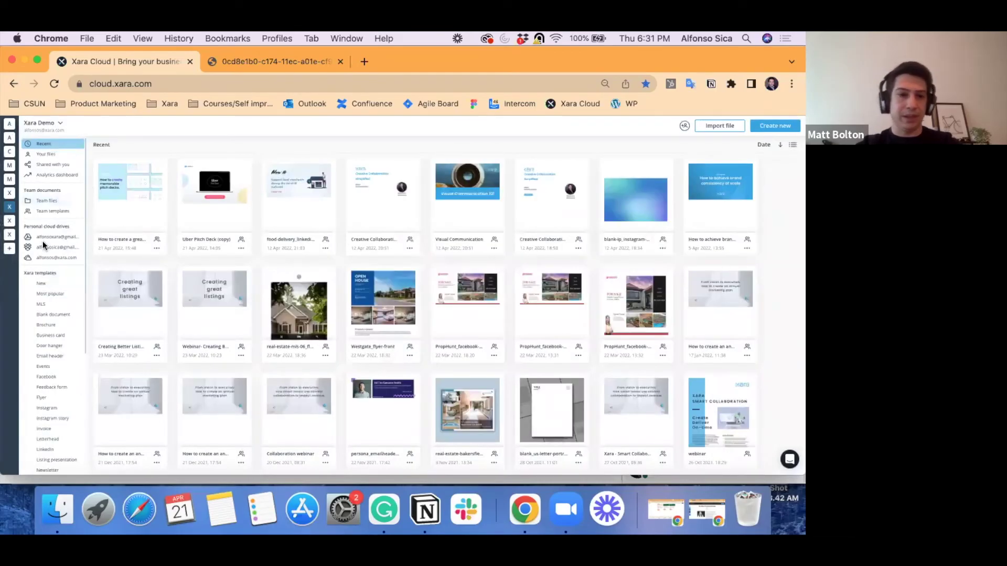
{"action": "left_click", "coordinate": [52, 212]}
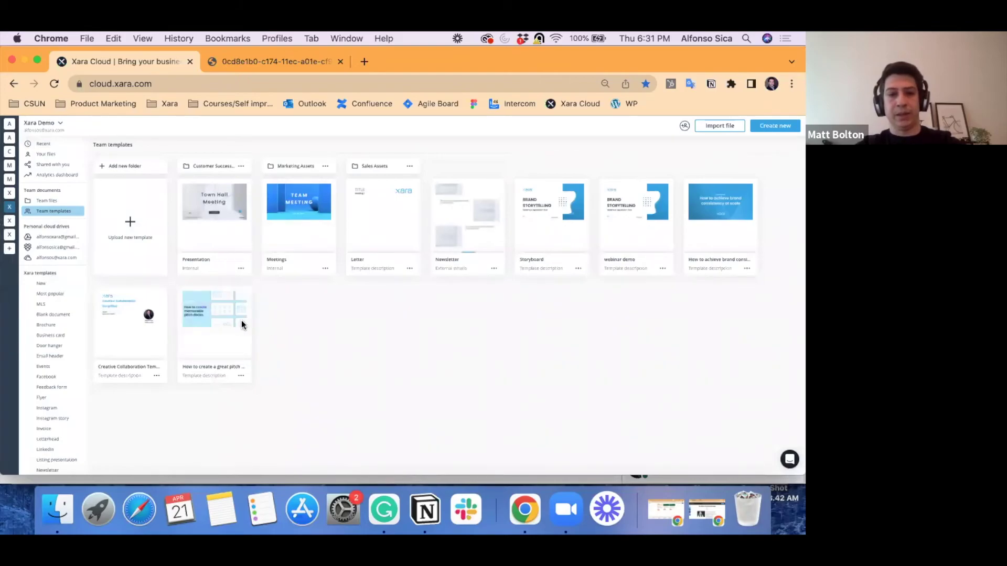
{"action": "mouse_move", "coordinate": [238, 322]}
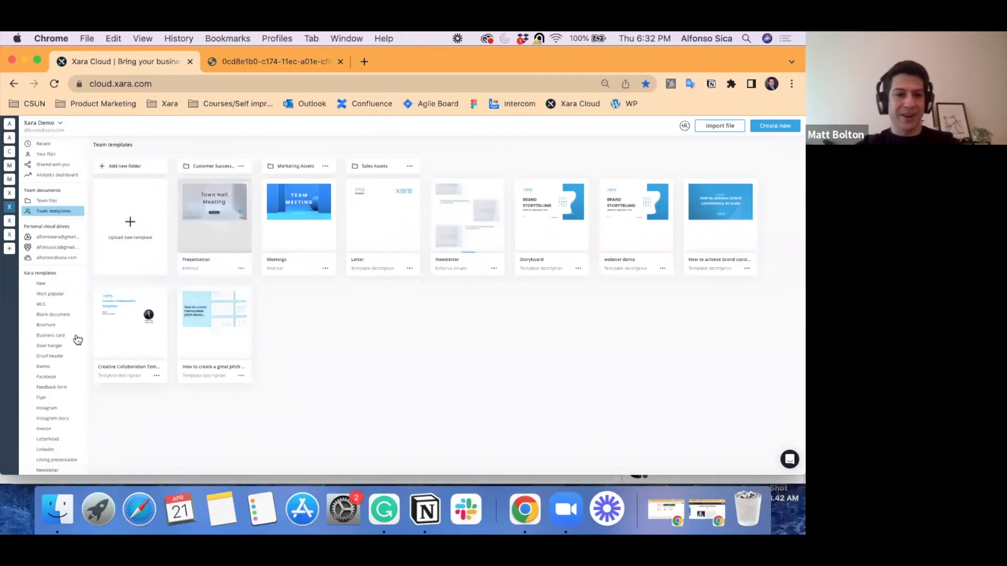
- Browse the Presentation category of the Xara templates to examine the available deck designs
{"action": "scroll", "coordinate": [64, 388], "scroll_direction": "down", "scroll_amount": 5}
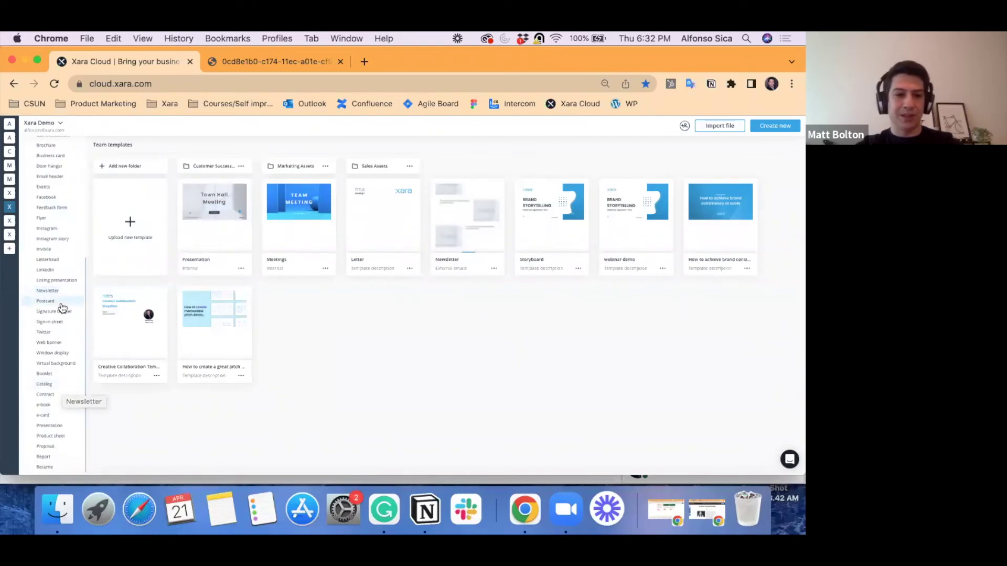
{"action": "left_click", "coordinate": [47, 426]}
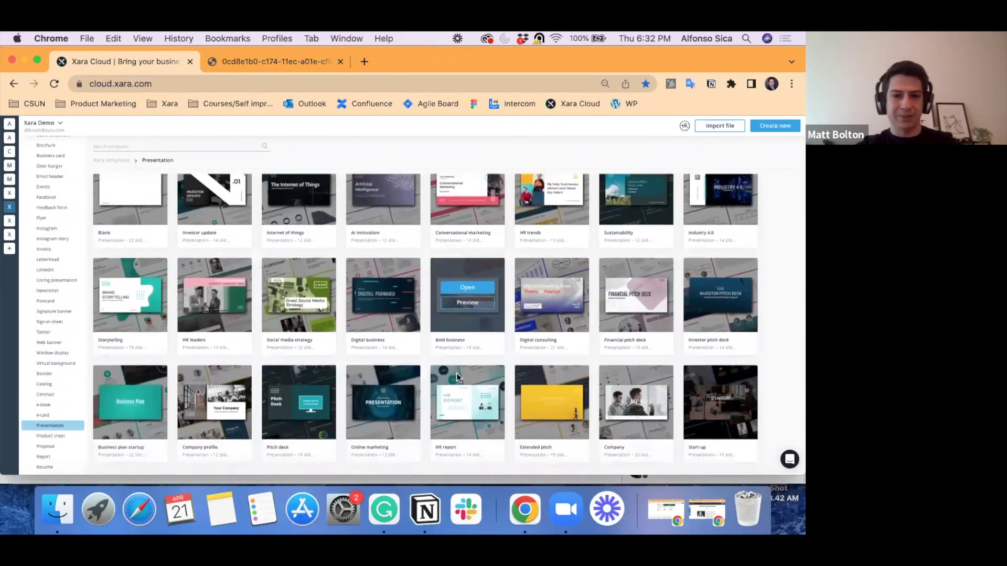
{"action": "scroll", "coordinate": [456, 373], "scroll_direction": "down", "scroll_amount": 3}
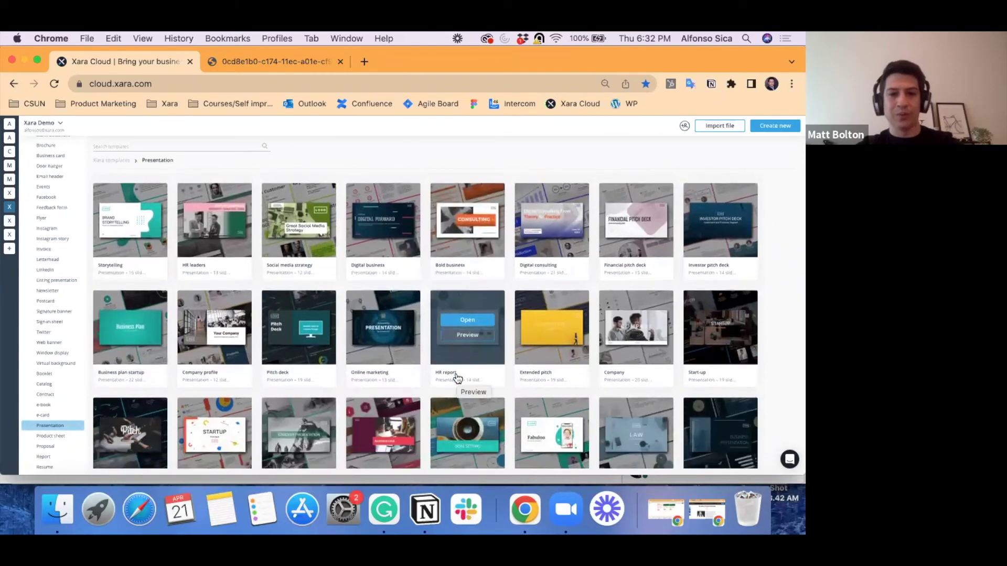
{"action": "scroll", "coordinate": [456, 377], "scroll_direction": "down", "scroll_amount": 1}
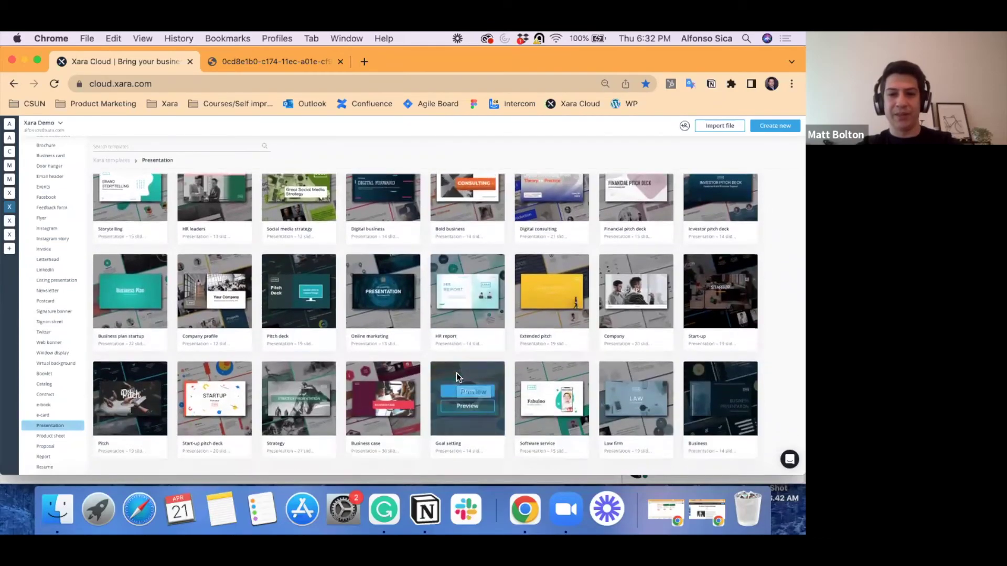
{"action": "scroll", "coordinate": [457, 376], "scroll_direction": "down", "scroll_amount": 1}
{"action": "scroll", "coordinate": [457, 376], "scroll_direction": "down", "scroll_amount": 3}
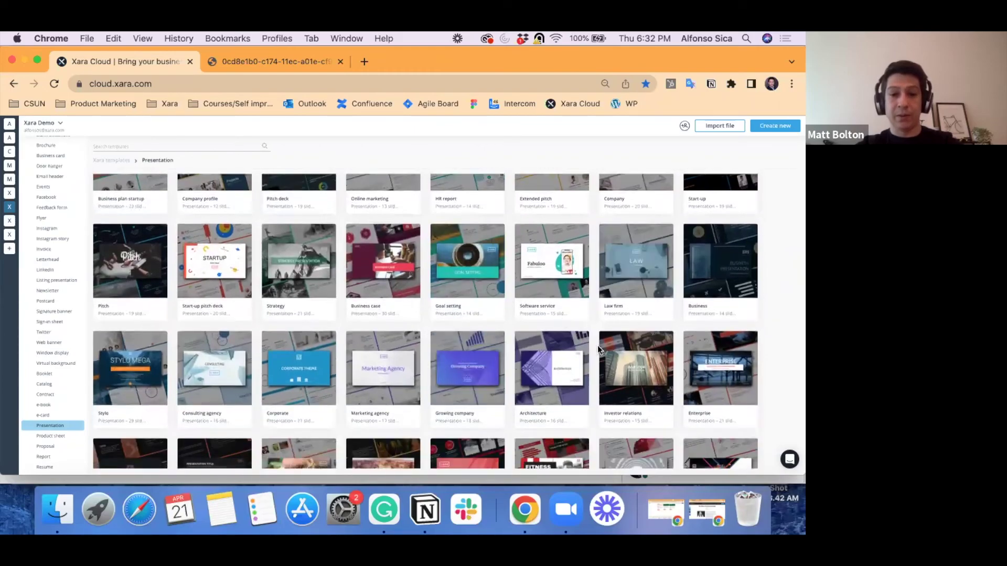
{"action": "scroll", "coordinate": [583, 389], "scroll_direction": "down", "scroll_amount": 2}
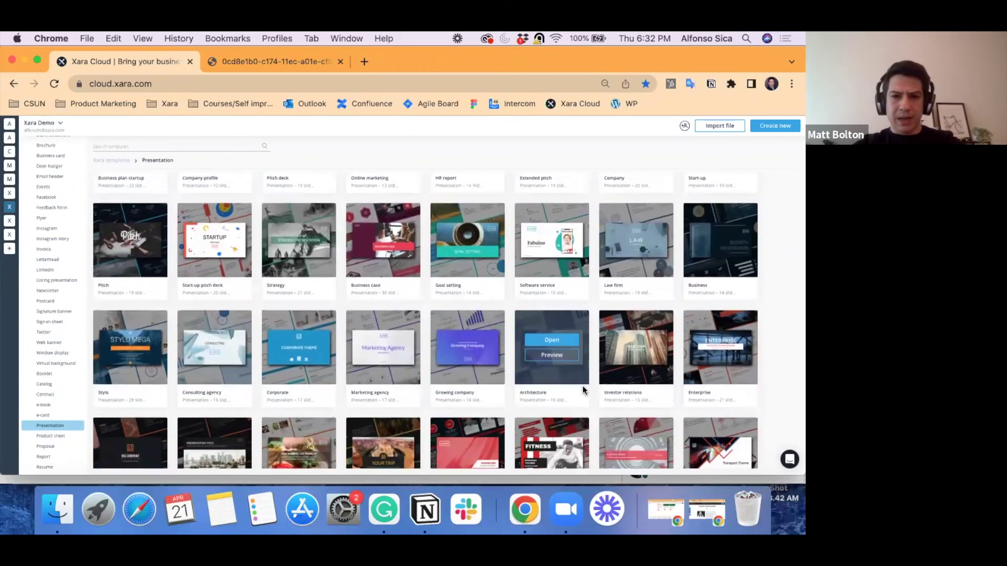
{"action": "scroll", "coordinate": [583, 389], "scroll_direction": "up", "scroll_amount": 2}
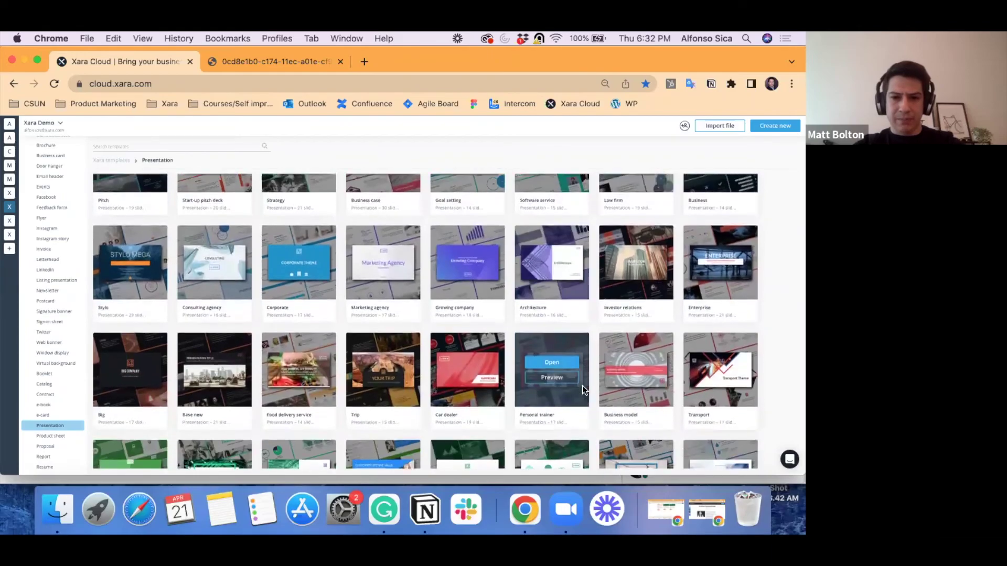
{"action": "scroll", "coordinate": [581, 385], "scroll_direction": "up", "scroll_amount": 1}
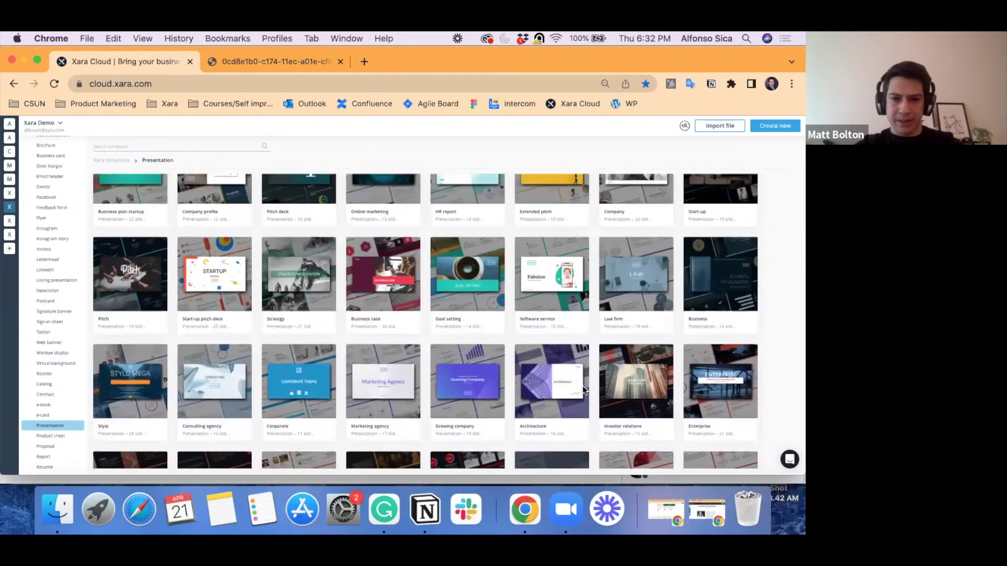
- Set the browser page zoom to 75%
{"action": "left_click", "coordinate": [792, 84]}
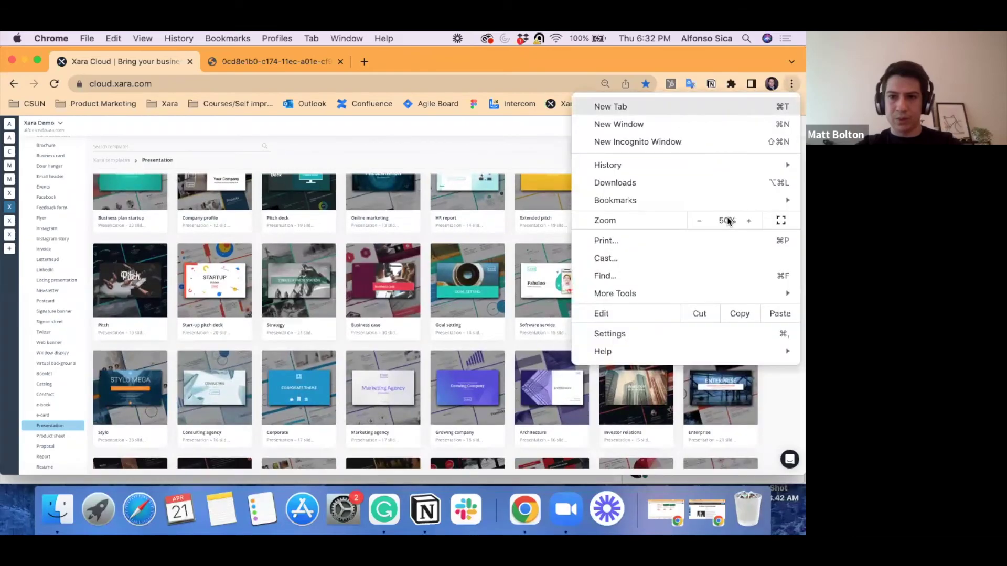
{"action": "left_click", "coordinate": [745, 220]}
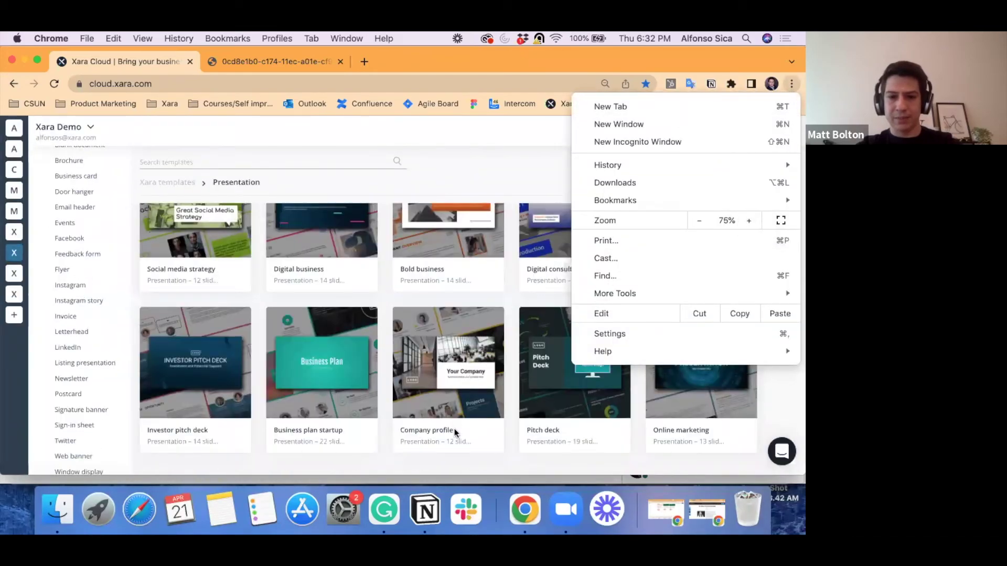
{"action": "left_click", "coordinate": [445, 463]}
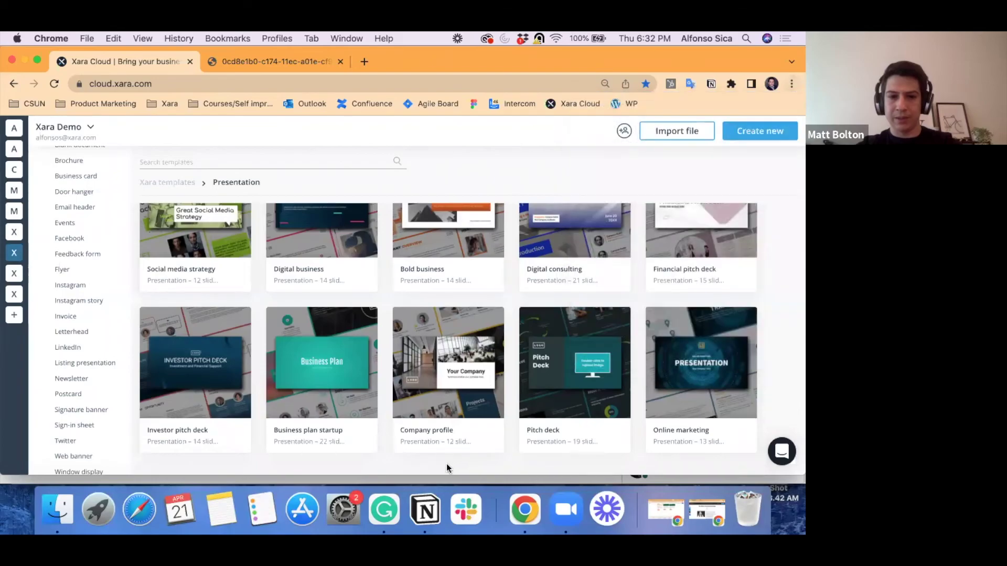
- Preview the slides of the Financial pitch deck template, including its Market Growth and Transition Page layouts, and close the preview
{"action": "scroll", "coordinate": [549, 306], "scroll_direction": "up", "scroll_amount": 1}
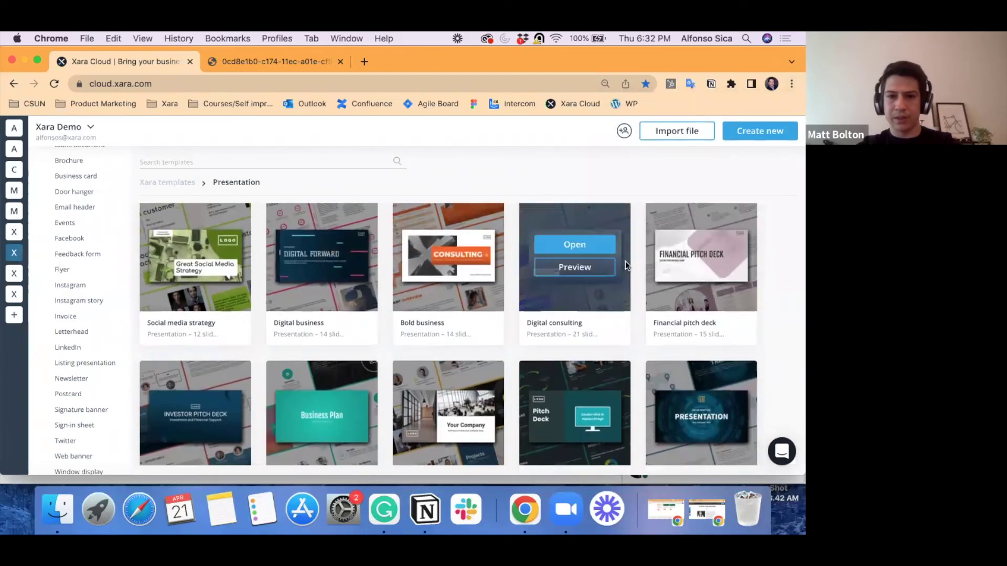
{"action": "left_click", "coordinate": [698, 265]}
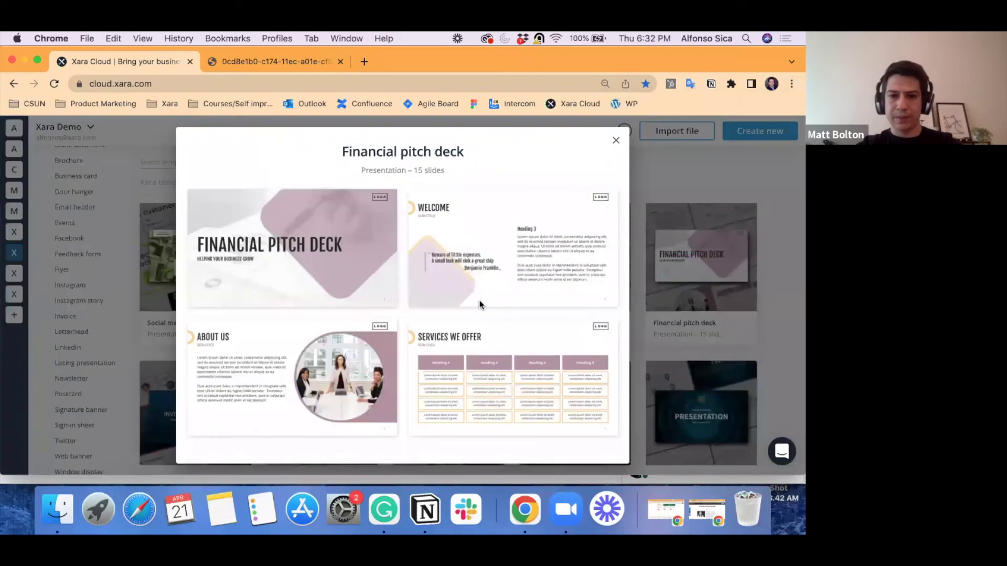
{"action": "scroll", "coordinate": [448, 322], "scroll_direction": "down", "scroll_amount": 3}
{"action": "scroll", "coordinate": [448, 322], "scroll_direction": "down", "scroll_amount": 5}
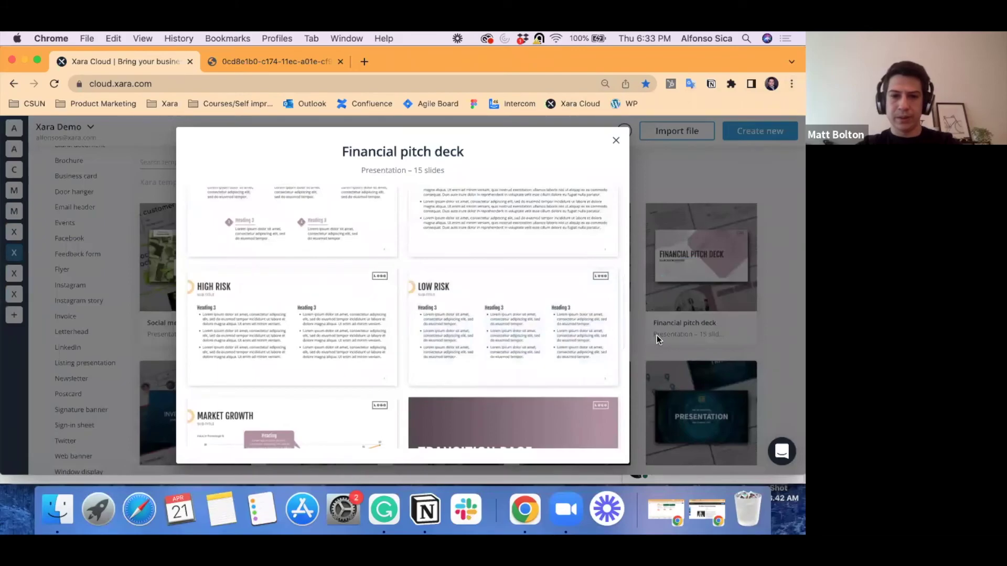
{"action": "mouse_move", "coordinate": [540, 370]}
{"action": "scroll", "coordinate": [609, 367], "scroll_direction": "down", "scroll_amount": 3}
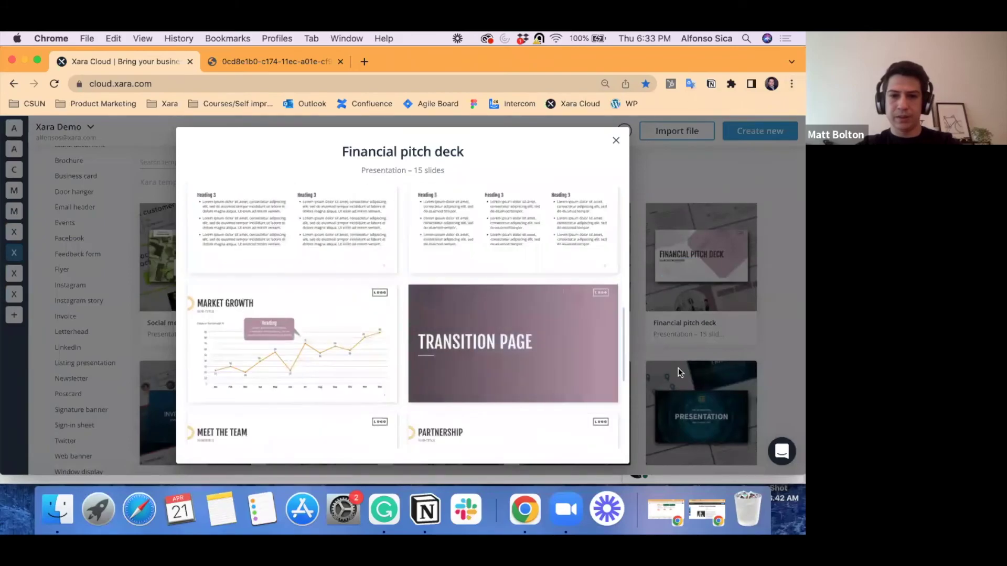
{"action": "left_click", "coordinate": [619, 139]}
- Preview the slides of the Business plan startup template and close the preview
{"action": "scroll", "coordinate": [314, 315], "scroll_direction": "down", "scroll_amount": 2}
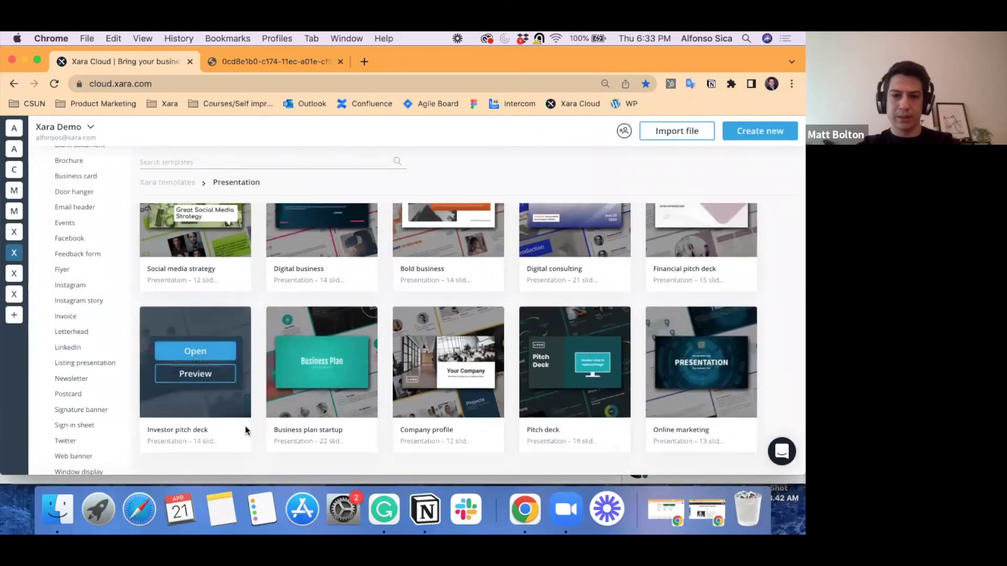
{"action": "left_click", "coordinate": [341, 378]}
{"action": "scroll", "coordinate": [341, 378], "scroll_direction": "down", "scroll_amount": 5}
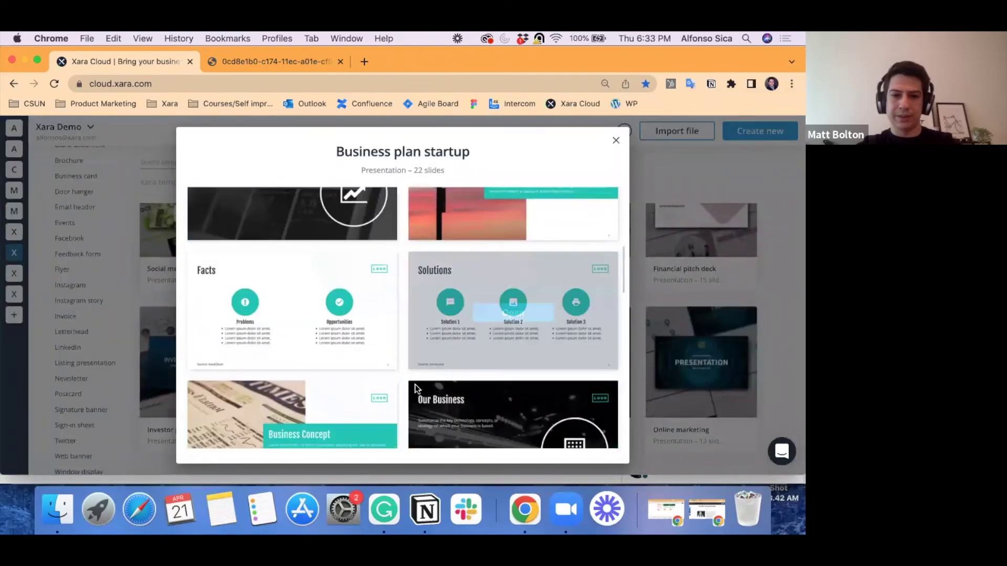
{"action": "left_click", "coordinate": [617, 141]}
- Preview the slides of the Investor pitch deck template and close the preview
{"action": "left_click", "coordinate": [210, 378]}
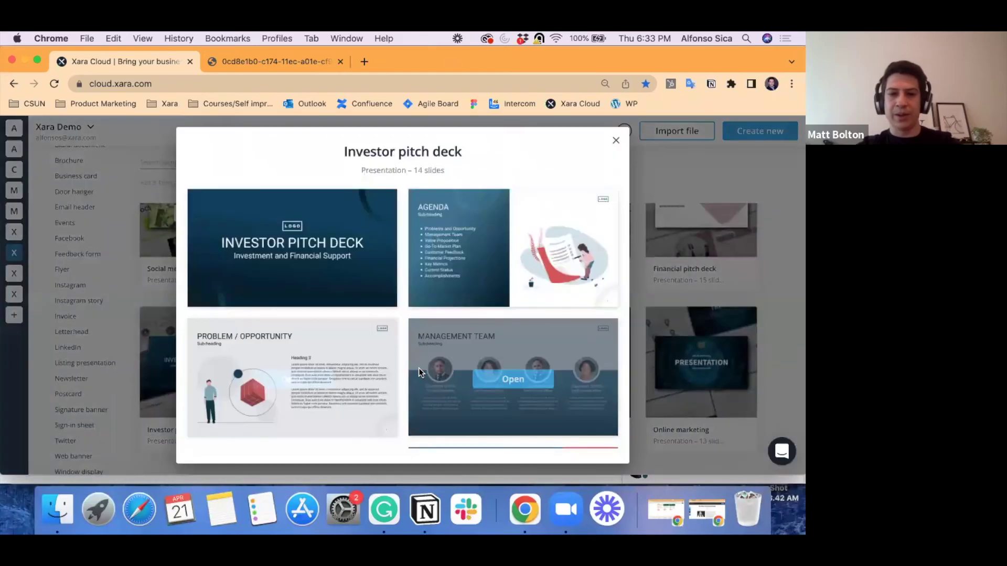
{"action": "scroll", "coordinate": [418, 367], "scroll_direction": "down", "scroll_amount": 10}
{"action": "scroll", "coordinate": [419, 367], "scroll_direction": "up", "scroll_amount": 10}
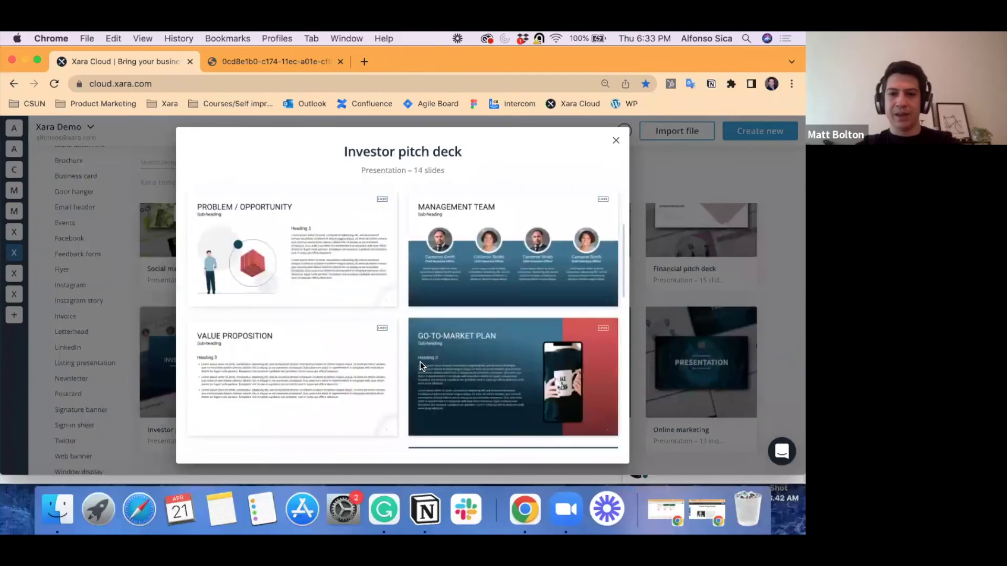
{"action": "left_click", "coordinate": [616, 140]}
- Open the Pitch deck presentation template for editing
{"action": "mouse_move", "coordinate": [596, 373]}
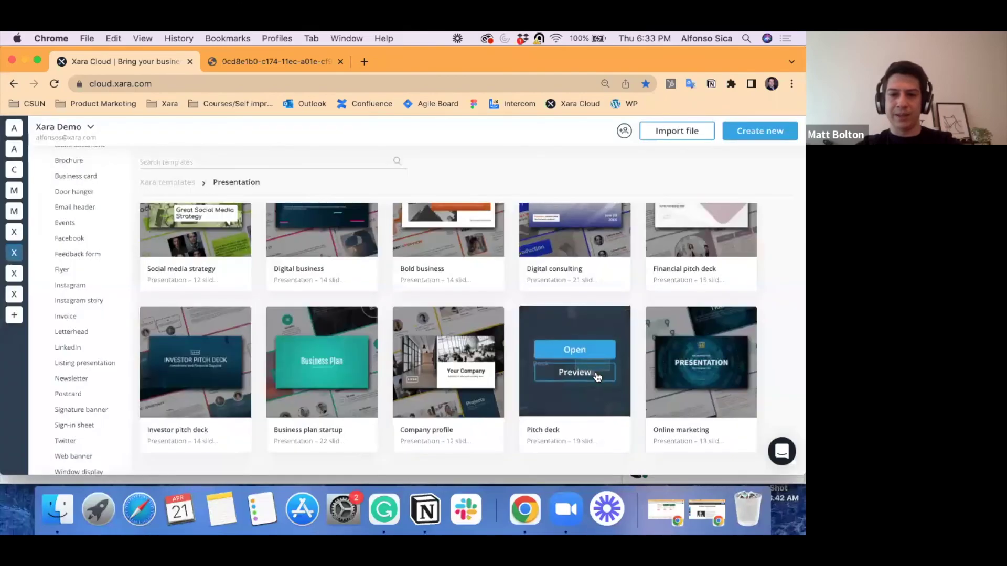
{"action": "scroll", "coordinate": [604, 344], "scroll_direction": "down", "scroll_amount": 1}
{"action": "left_click", "coordinate": [600, 312]}
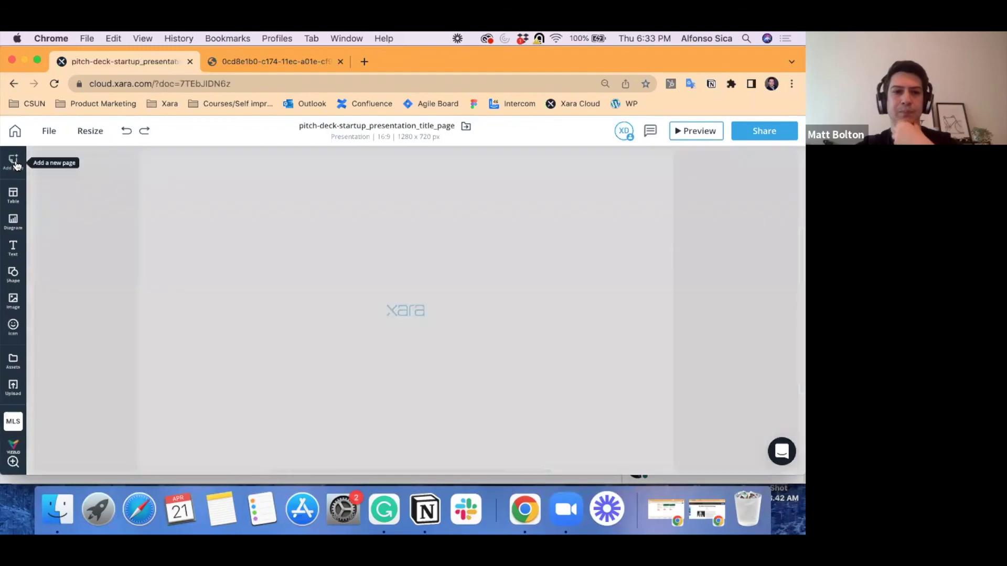
- Add the Problem, Solutions, How it works and Key Differentiators page layouts after the title slide
{"action": "left_click", "coordinate": [14, 163]}
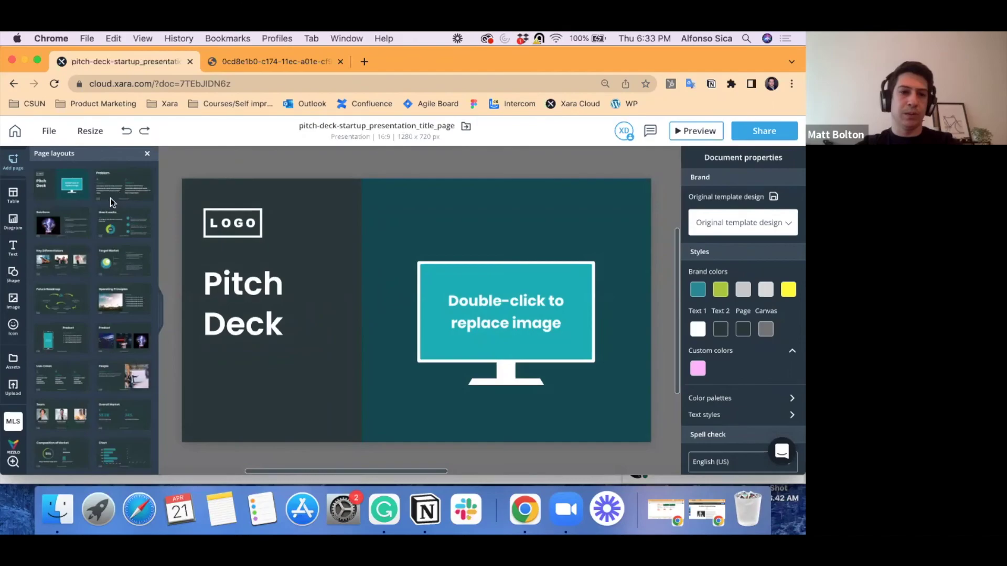
{"action": "left_click", "coordinate": [110, 198]}
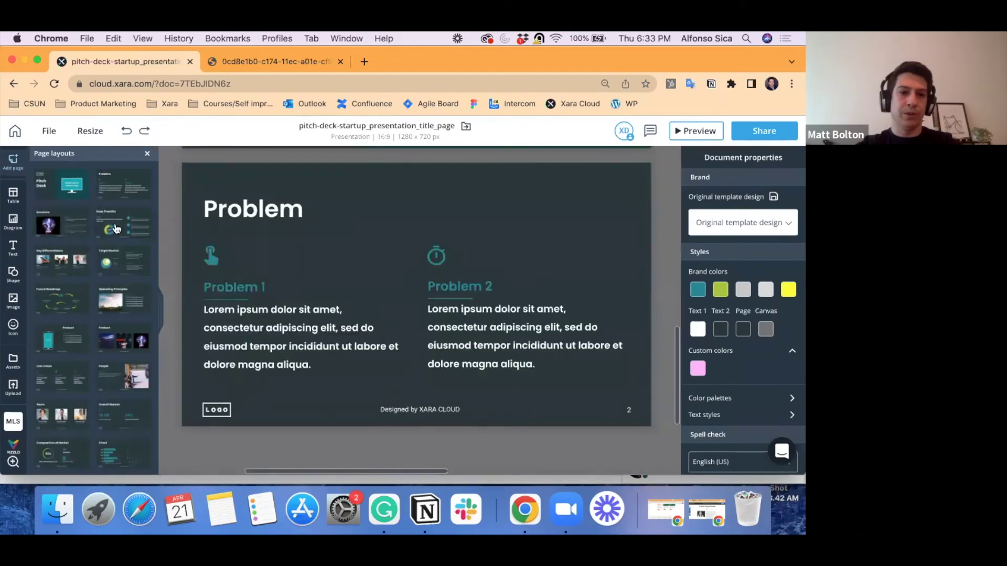
{"action": "left_click", "coordinate": [116, 228]}
{"action": "left_click", "coordinate": [67, 267]}
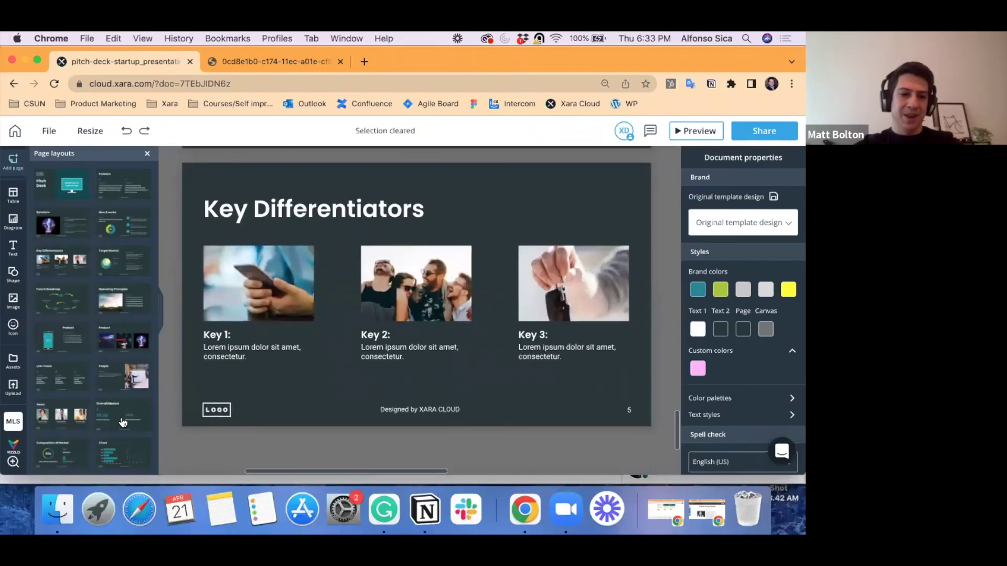
- Apply the Xara Primary brand to the presentation, check the restyled slides and close the page layouts
{"action": "left_click", "coordinate": [730, 225]}
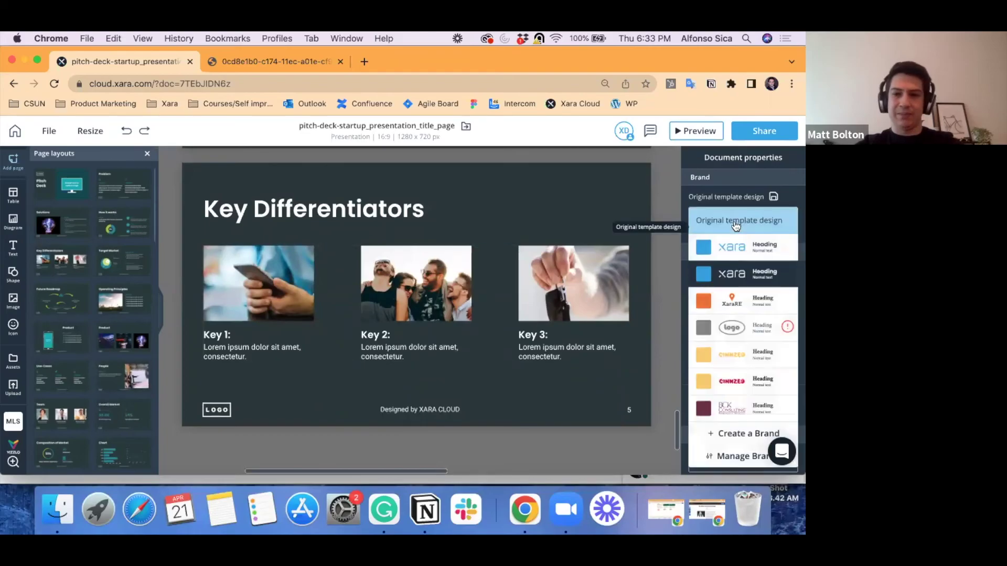
{"action": "left_click", "coordinate": [759, 252]}
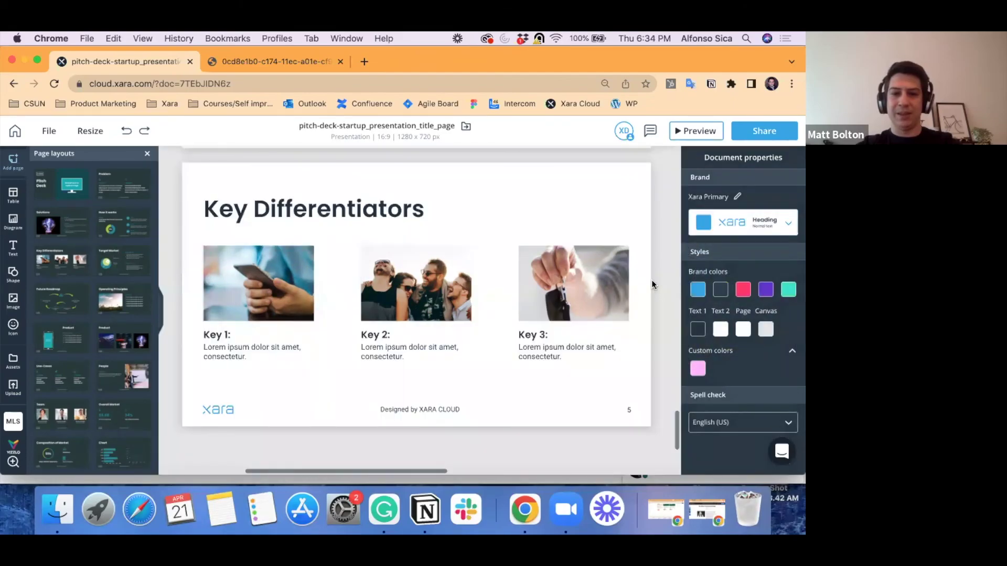
{"action": "scroll", "coordinate": [651, 284], "scroll_direction": "up", "scroll_amount": 10}
{"action": "scroll", "coordinate": [652, 283], "scroll_direction": "up", "scroll_amount": 10}
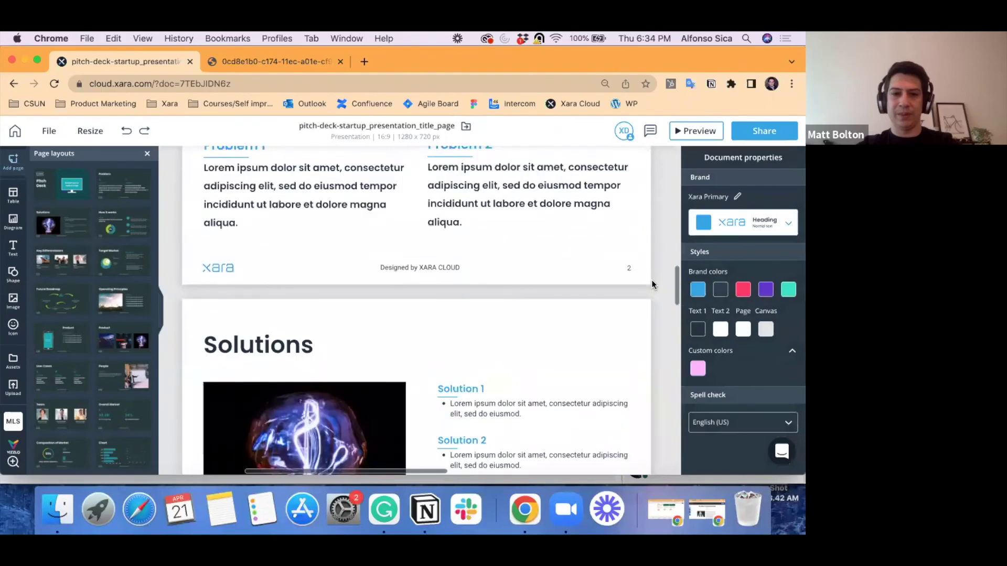
{"action": "scroll", "coordinate": [651, 284], "scroll_direction": "down", "scroll_amount": 8}
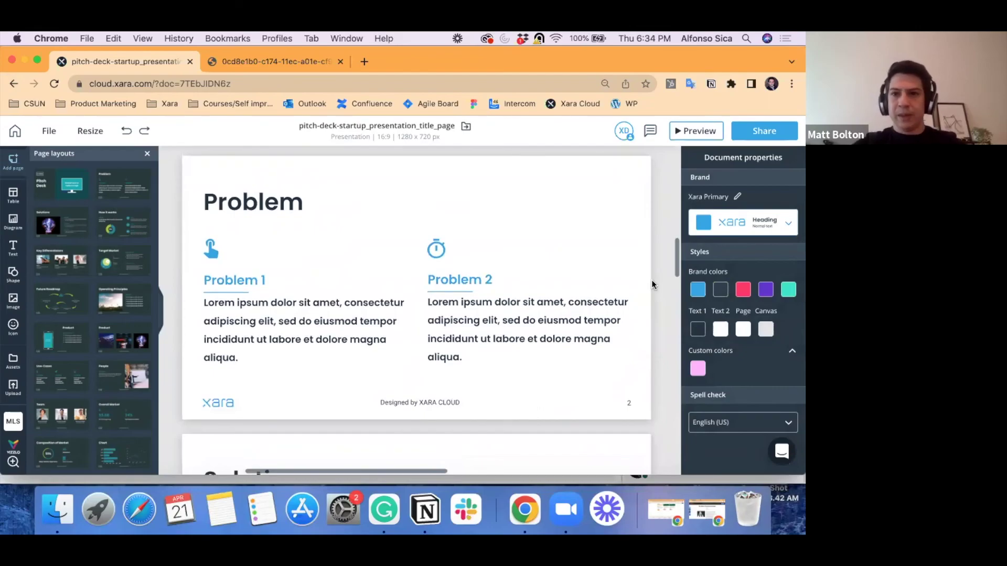
{"action": "scroll", "coordinate": [651, 283], "scroll_direction": "down", "scroll_amount": 10}
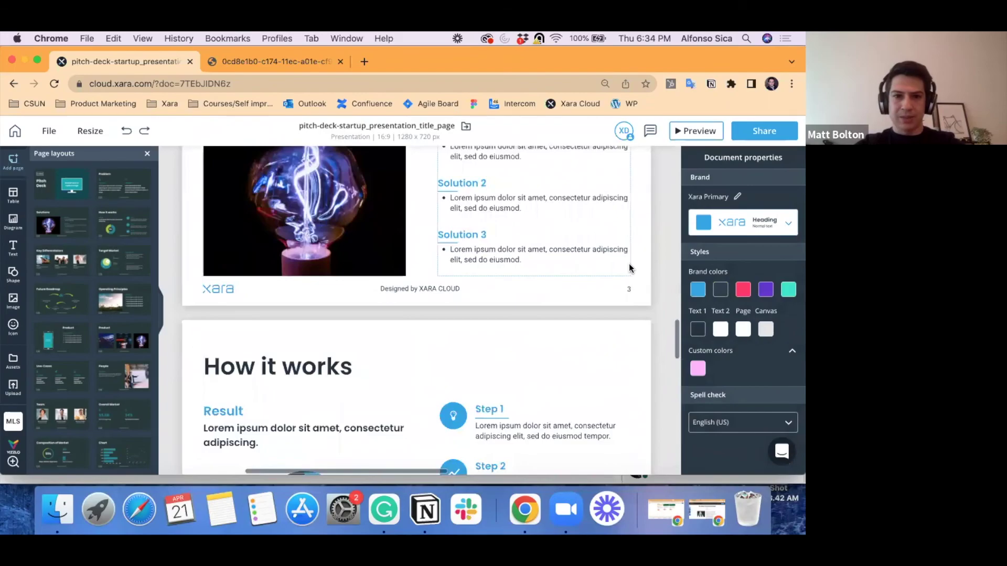
{"action": "scroll", "coordinate": [629, 268], "scroll_direction": "down", "scroll_amount": 1}
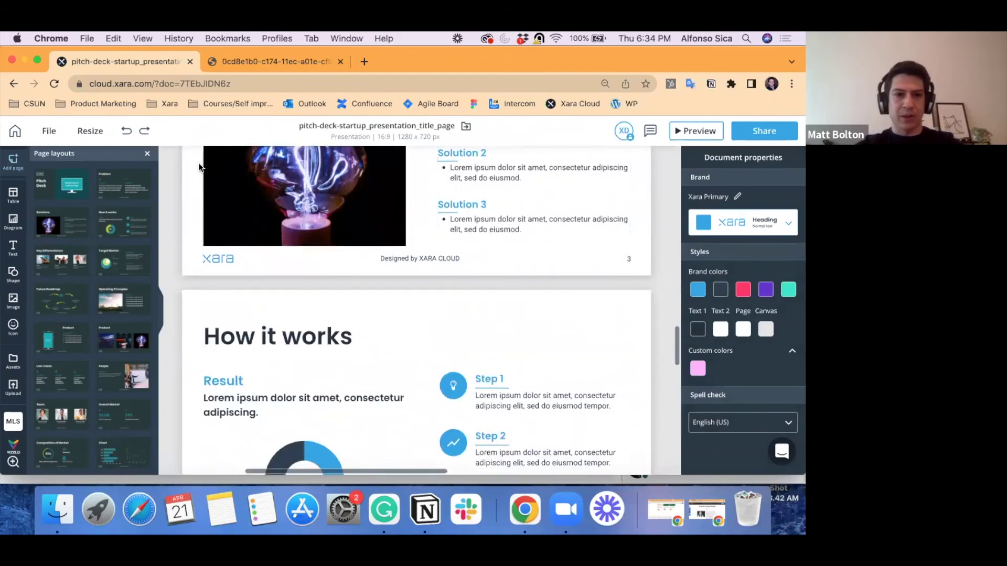
{"action": "left_click", "coordinate": [148, 154]}
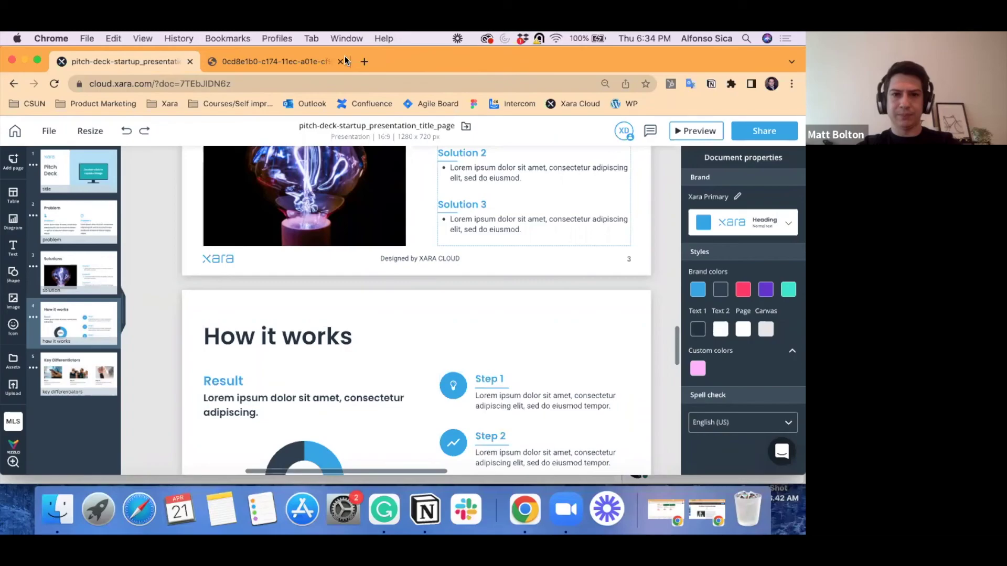
- Inspect the Solution 3 heading's text properties on the Solutions slide, then review the How it works, Solutions, Problem and title slides
{"action": "left_click", "coordinate": [612, 229]}
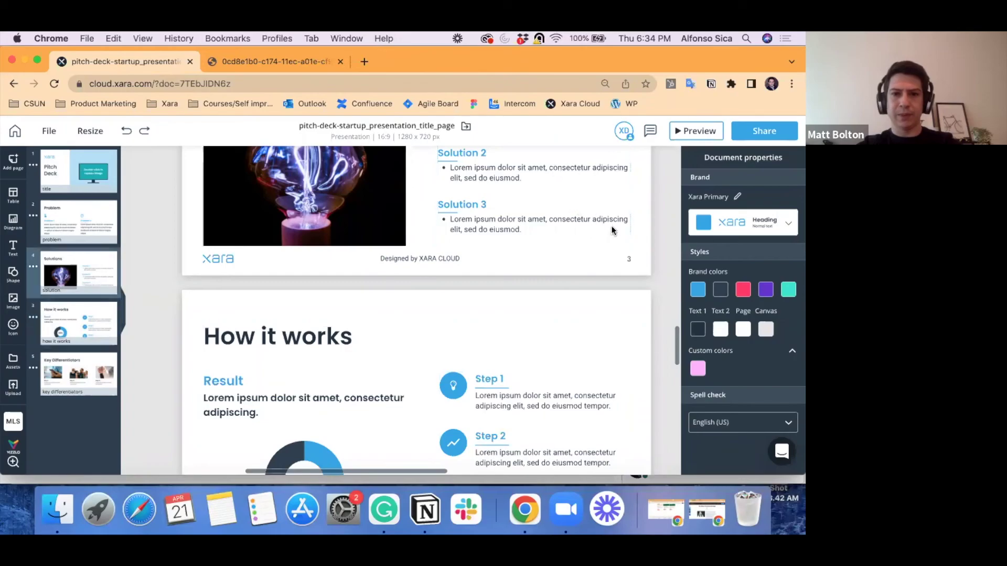
{"action": "left_click", "coordinate": [581, 192]}
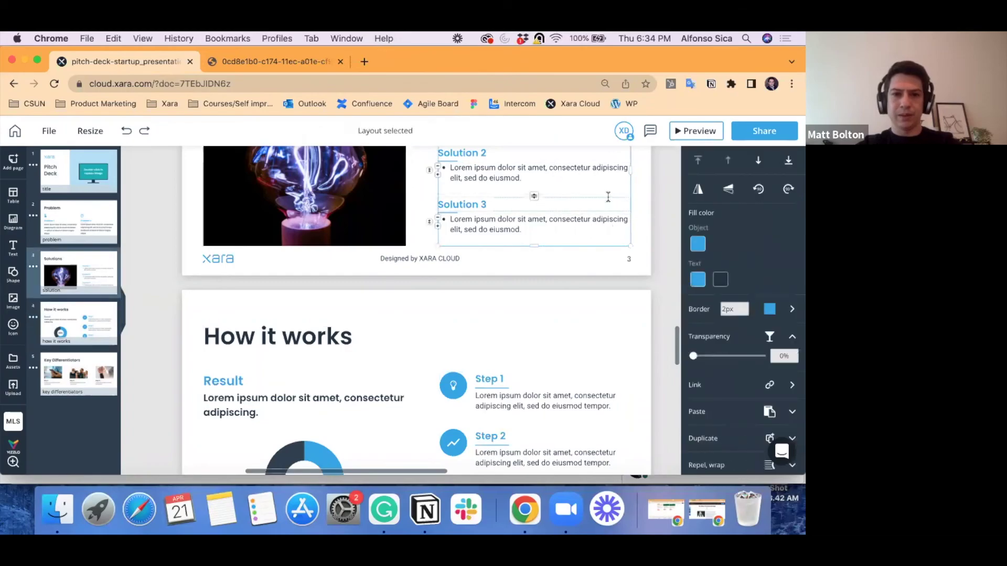
{"action": "double_click", "coordinate": [582, 205]}
{"action": "key", "text": "Escape"}
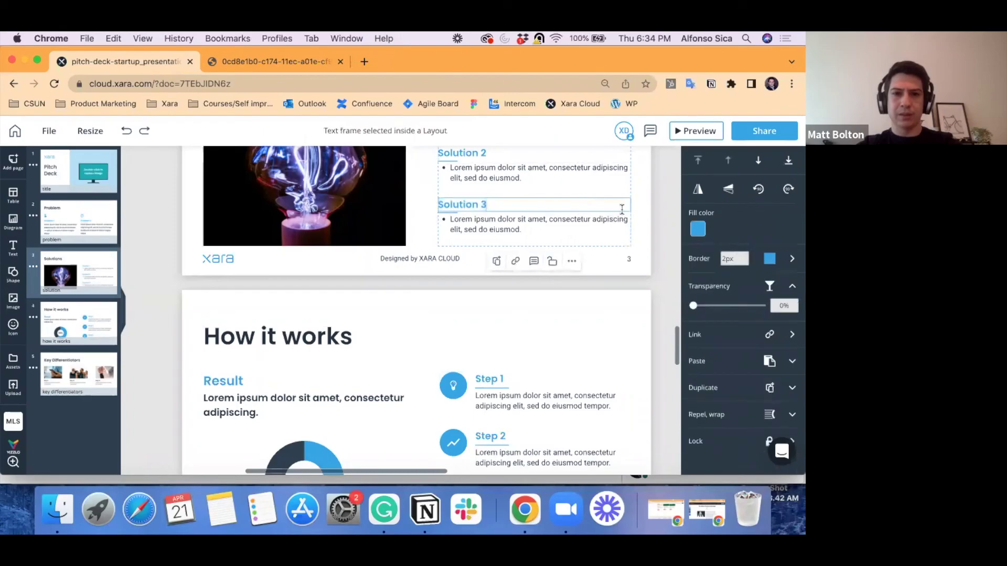
{"action": "key", "text": "Return"}
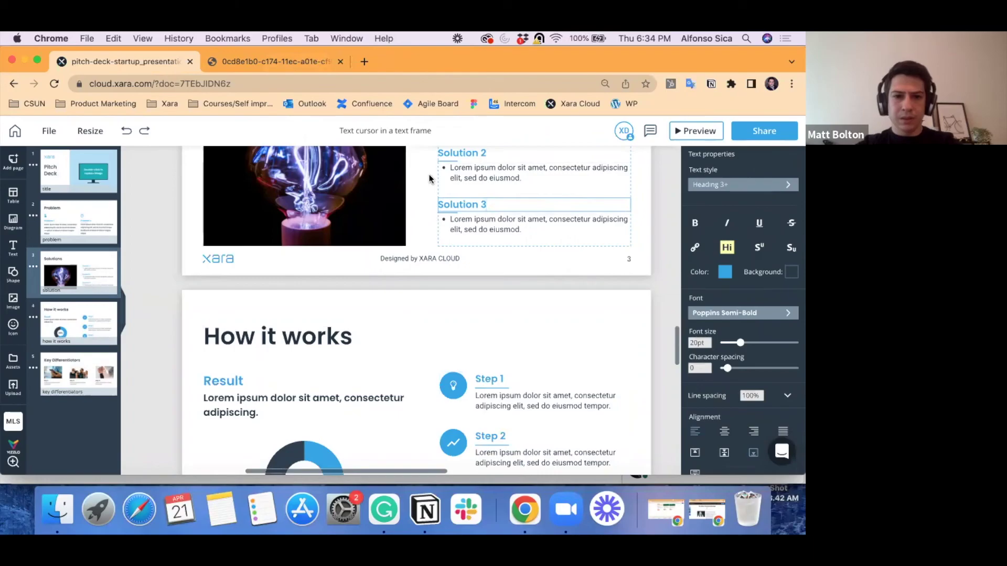
{"action": "scroll", "coordinate": [550, 321], "scroll_direction": "down", "scroll_amount": 2}
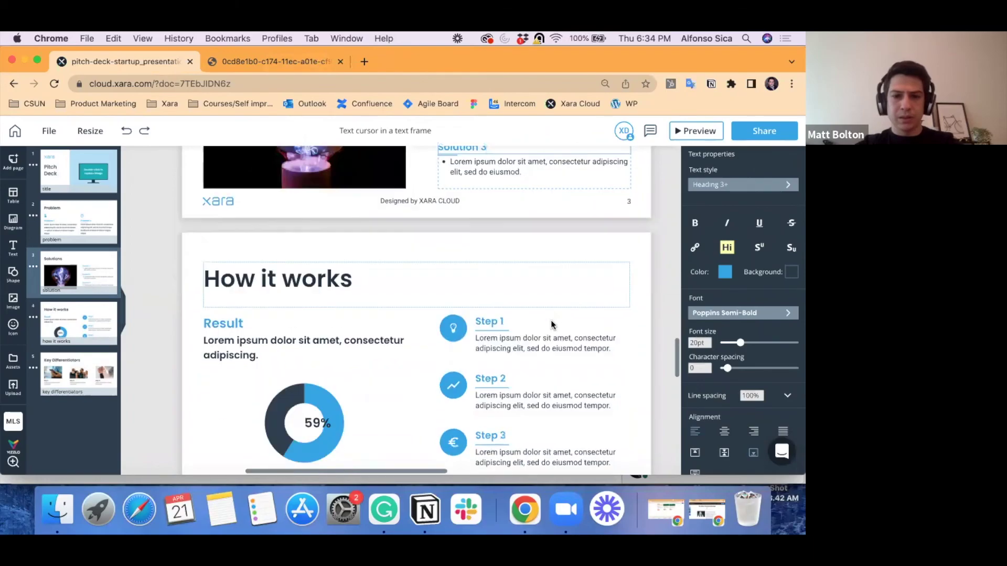
{"action": "scroll", "coordinate": [551, 324], "scroll_direction": "up", "scroll_amount": 3}
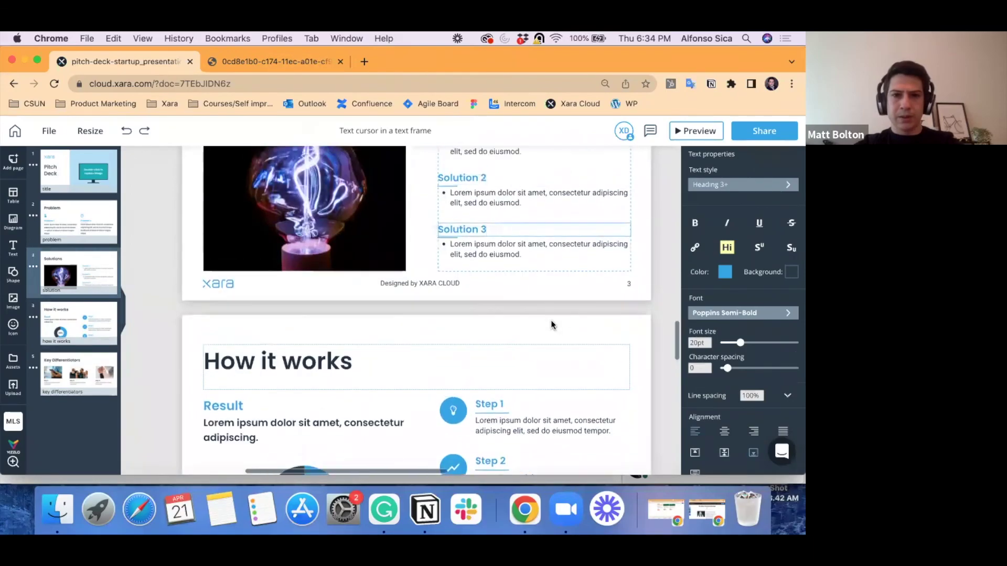
{"action": "scroll", "coordinate": [550, 322], "scroll_direction": "up", "scroll_amount": 5}
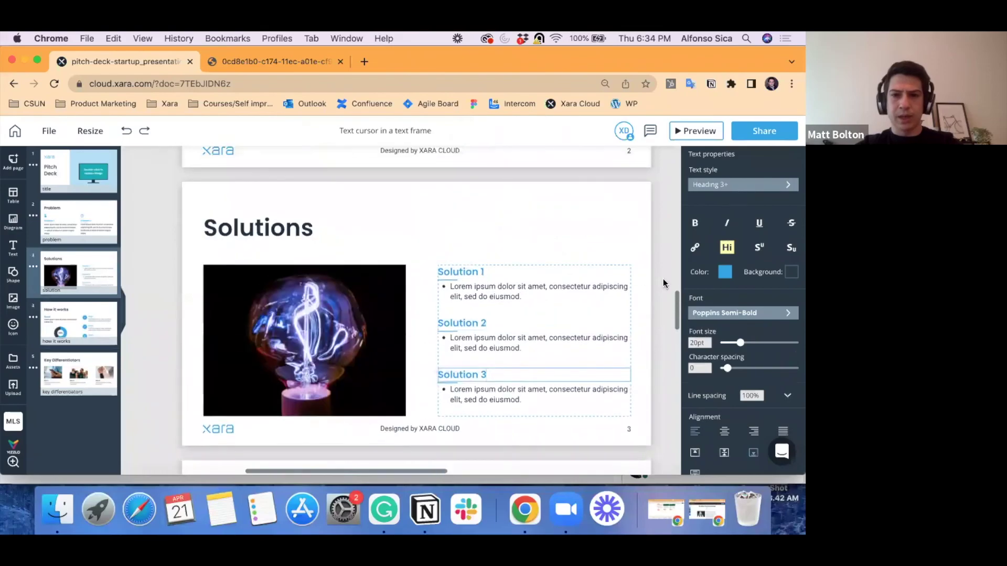
{"action": "scroll", "coordinate": [663, 278], "scroll_direction": "up", "scroll_amount": 10}
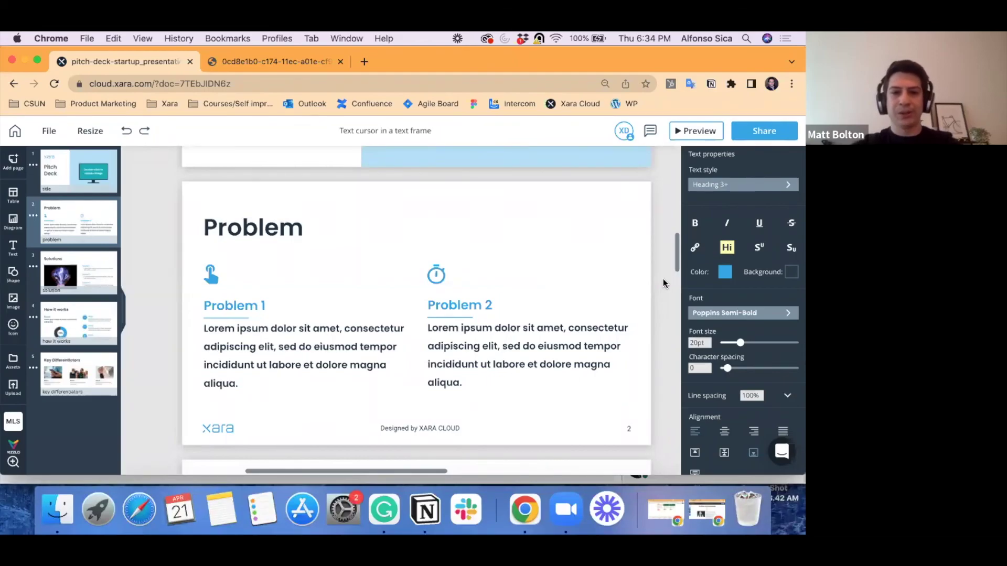
{"action": "scroll", "coordinate": [561, 198], "scroll_direction": "up", "scroll_amount": 10}
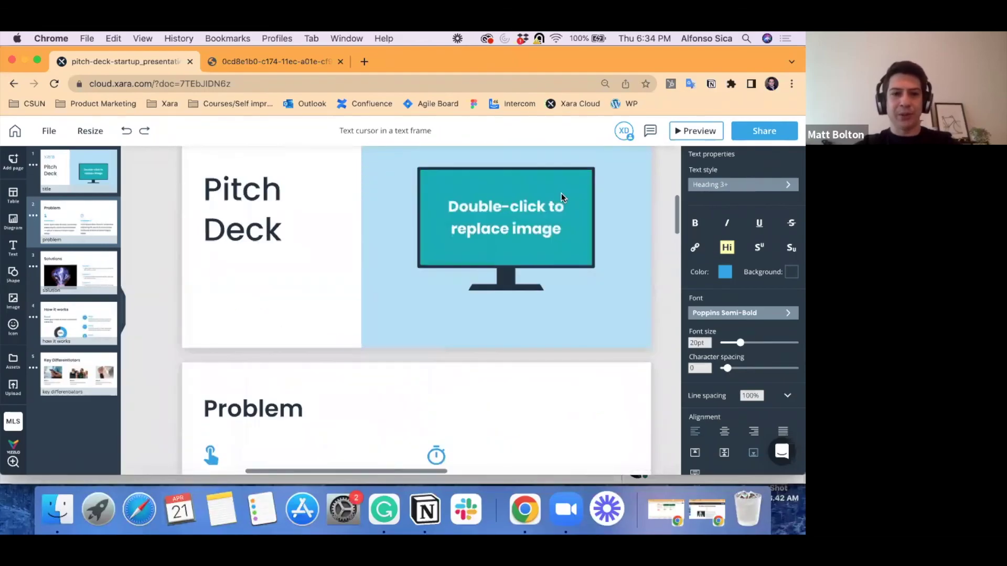
{"action": "scroll", "coordinate": [561, 198], "scroll_direction": "down", "scroll_amount": 10}
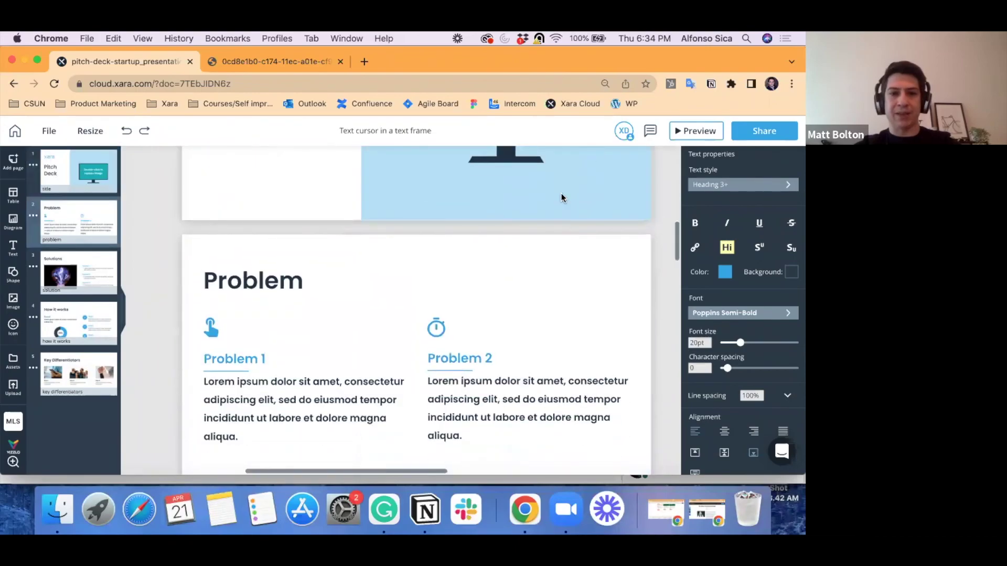